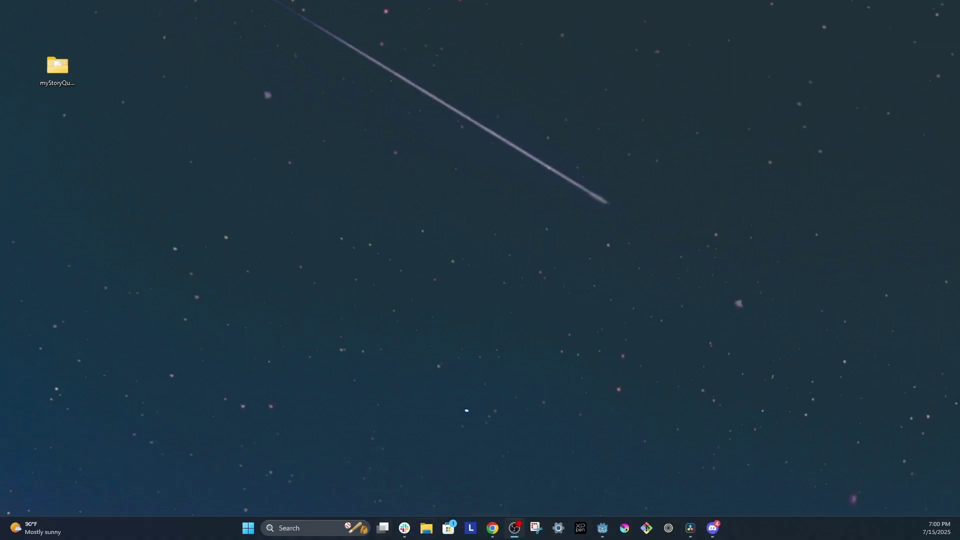
Open a Git Bash terminal and change to the Desktop/myStoryQuest folder
click(646, 528)
drag(0, 200, 483, 86)
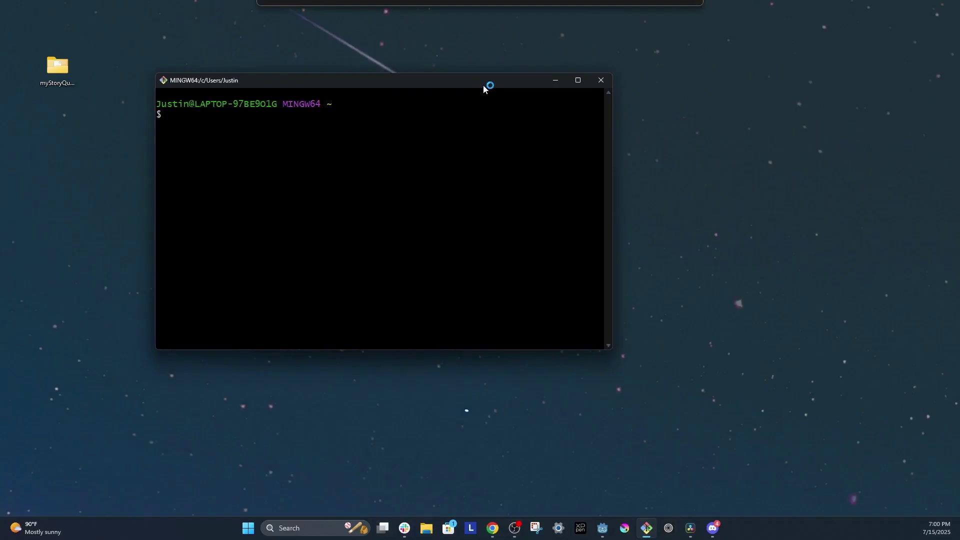
drag(483, 85, 483, 86)
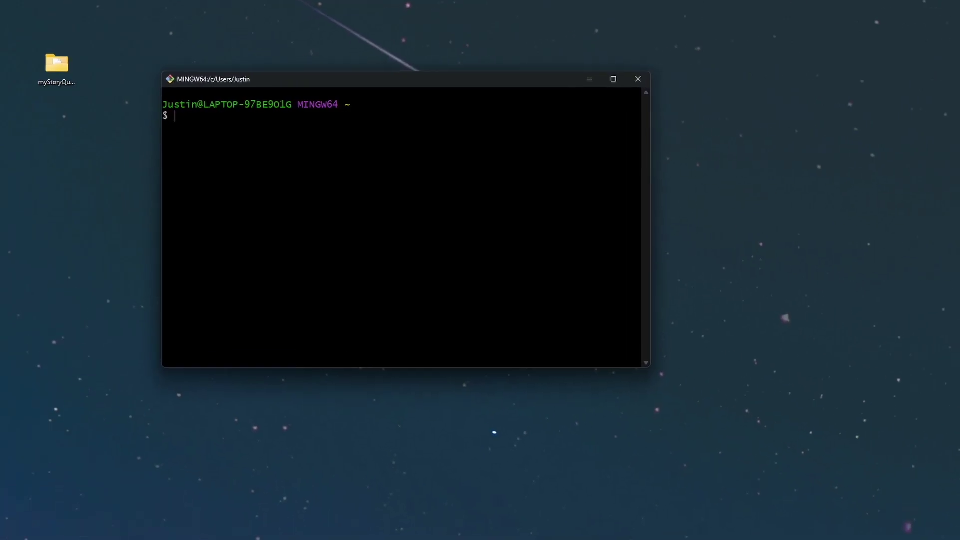
text(cd Deskt)
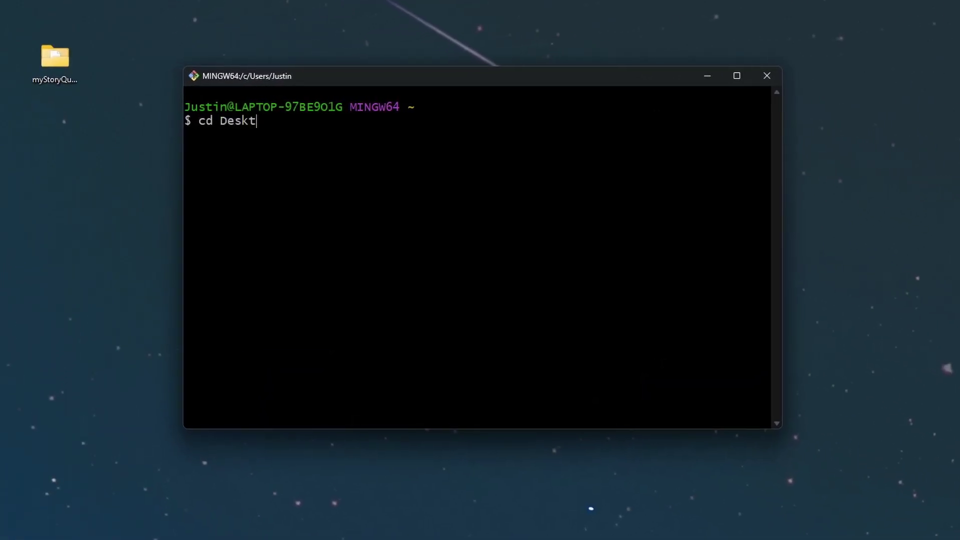
text(op/myStoryQuest)
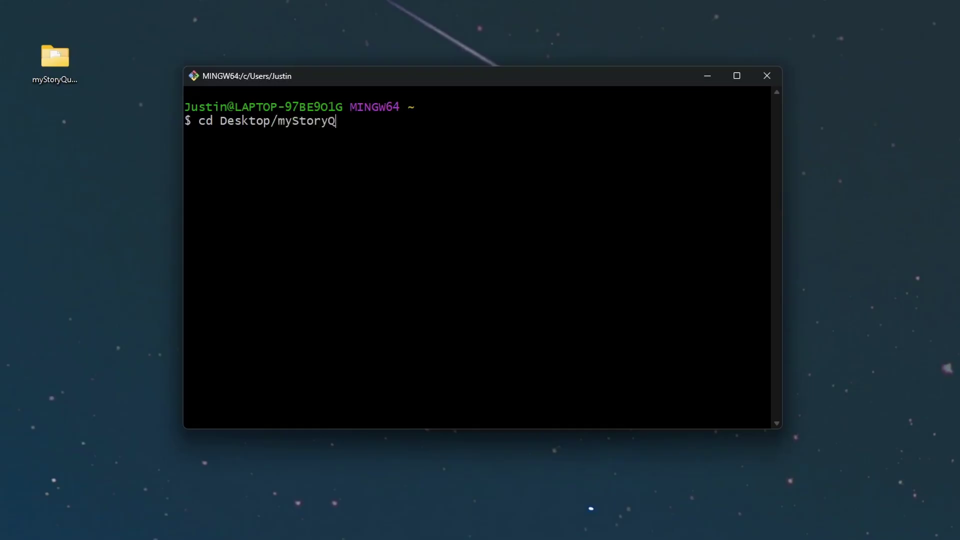
key(Return)
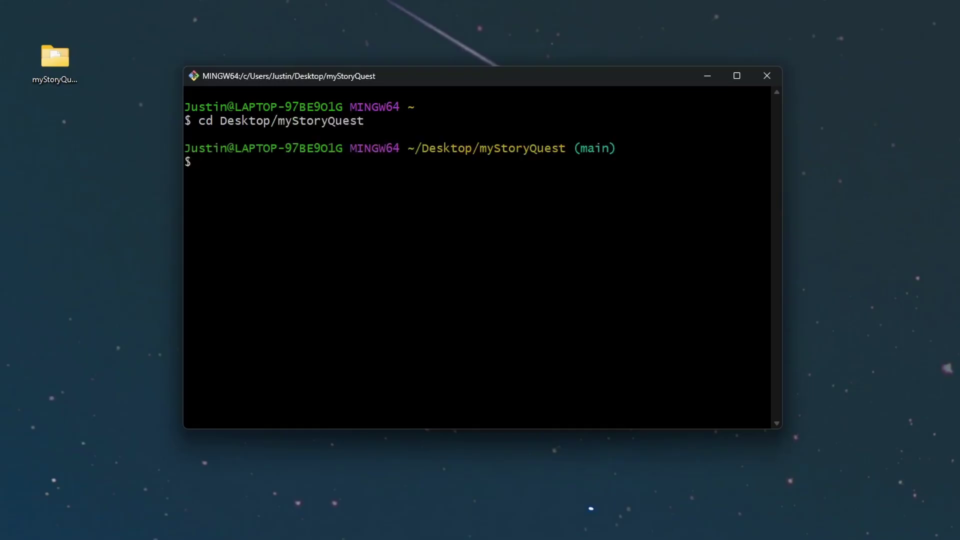
Check the repository's status with git status and fetch the latest changes with git pull
text(gi)
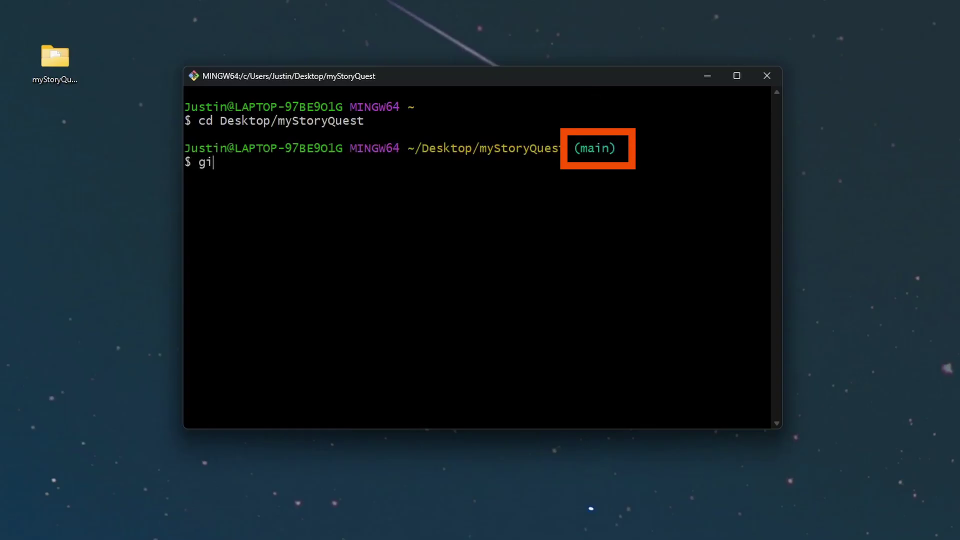
text(t status)
key(Return)
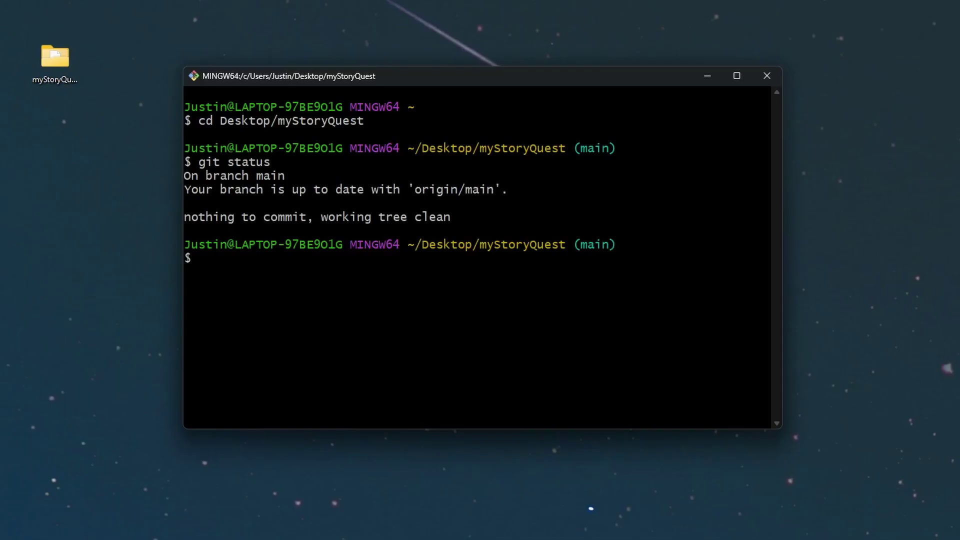
text(git pull)
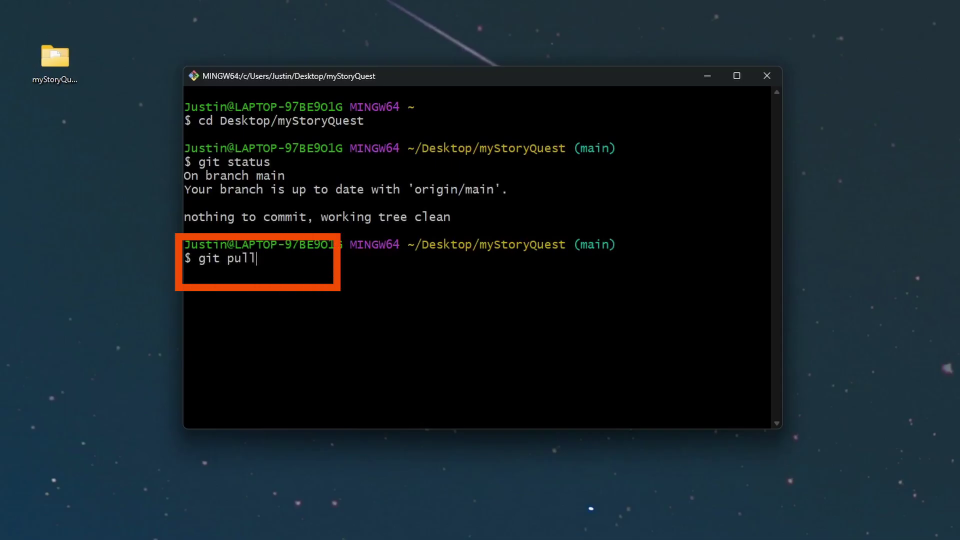
key(Return)
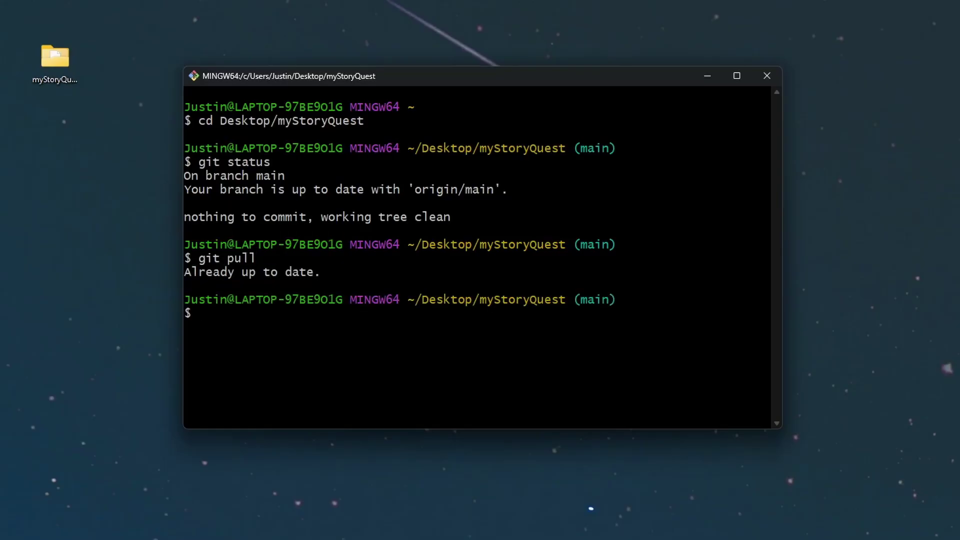
Create and switch to a new Git branch called main-character-swap
text(git switch -c main)
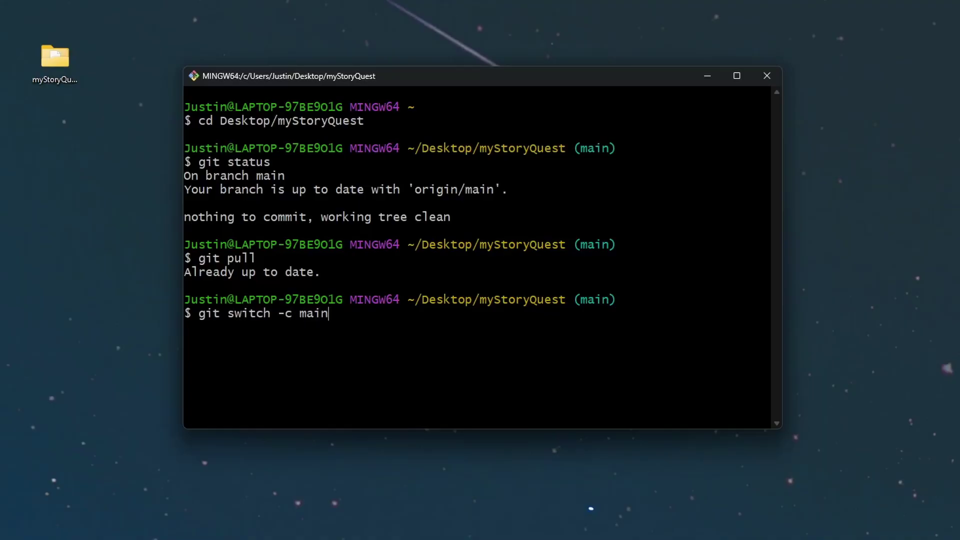
text(-character-swap)
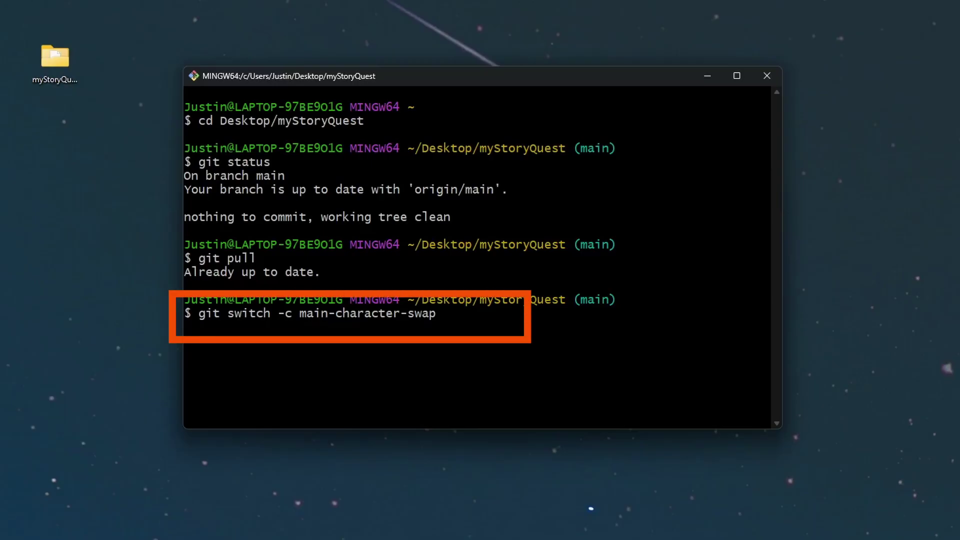
key(Return)
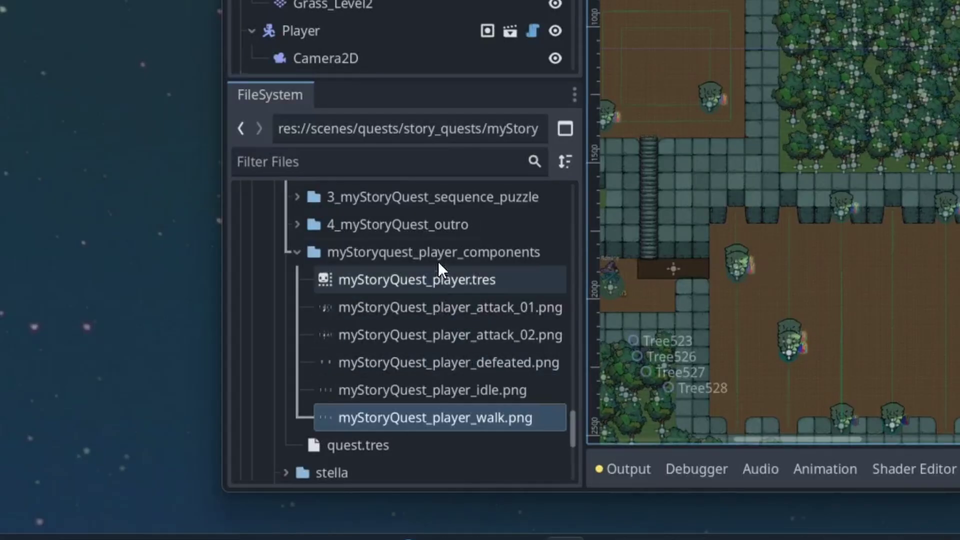
Reveal myStoryQuest_player_walk.png from the Godot project in File Explorer and copy the image's path
right_click(446, 416)
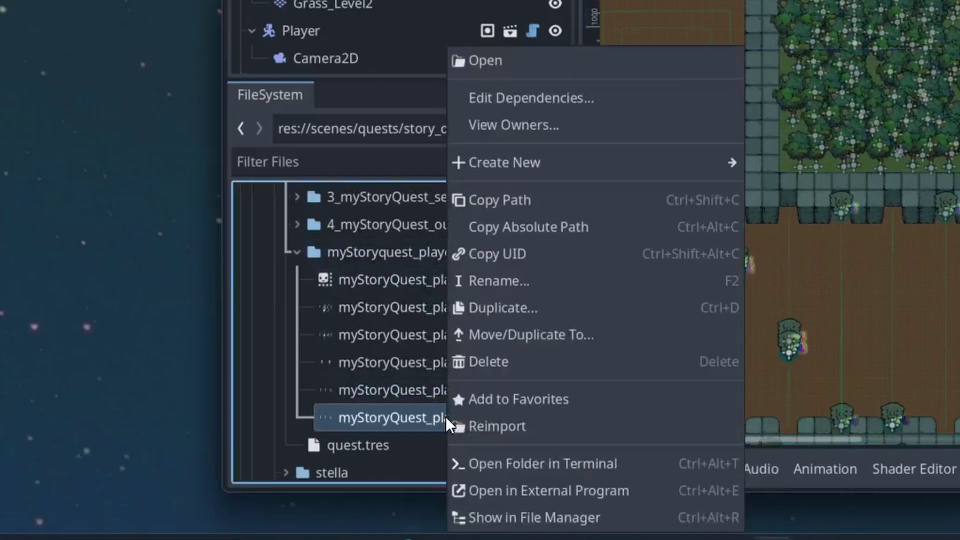
click(524, 518)
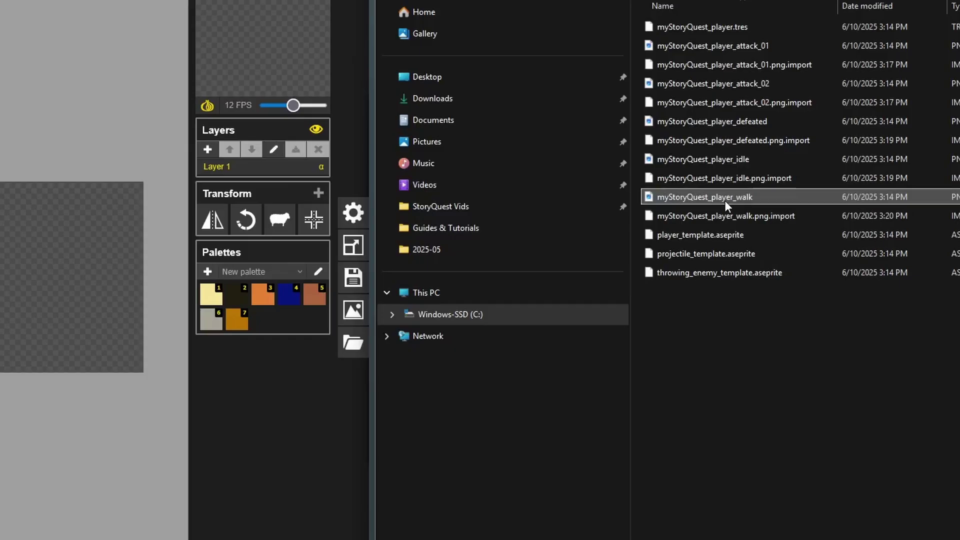
right_click(724, 200)
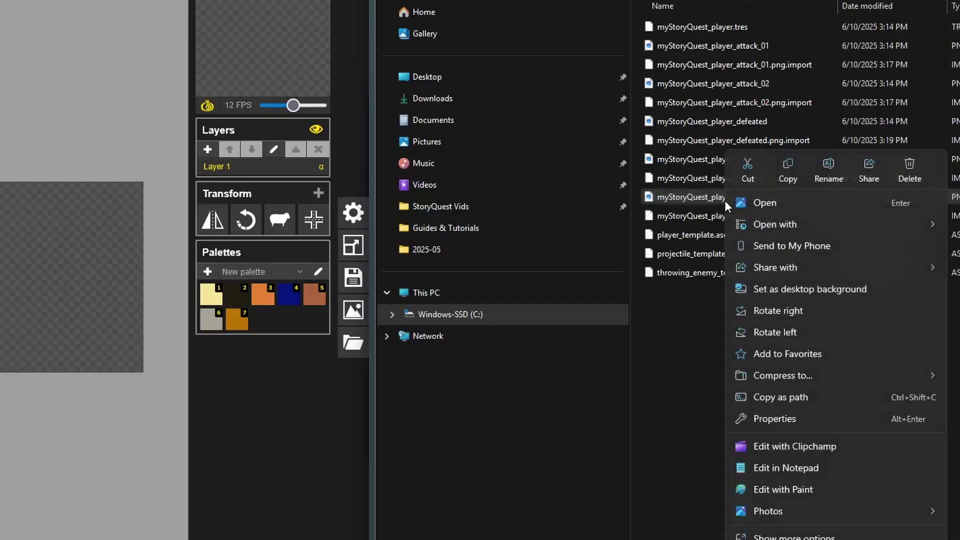
click(784, 397)
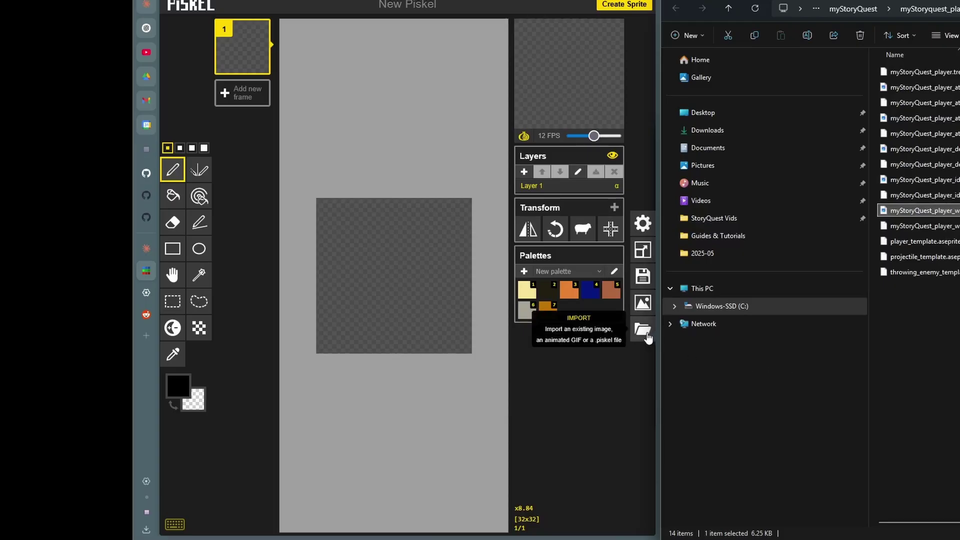
click(647, 335)
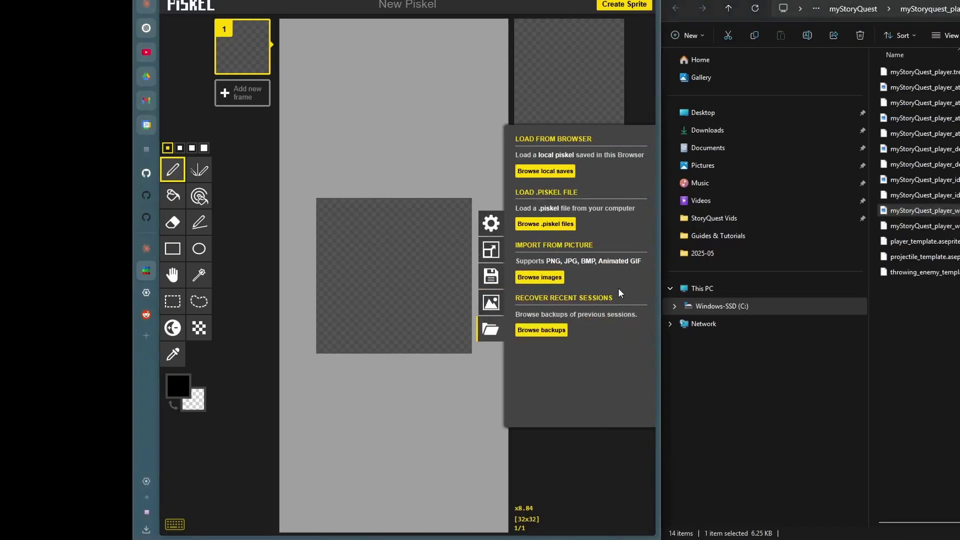
click(541, 281)
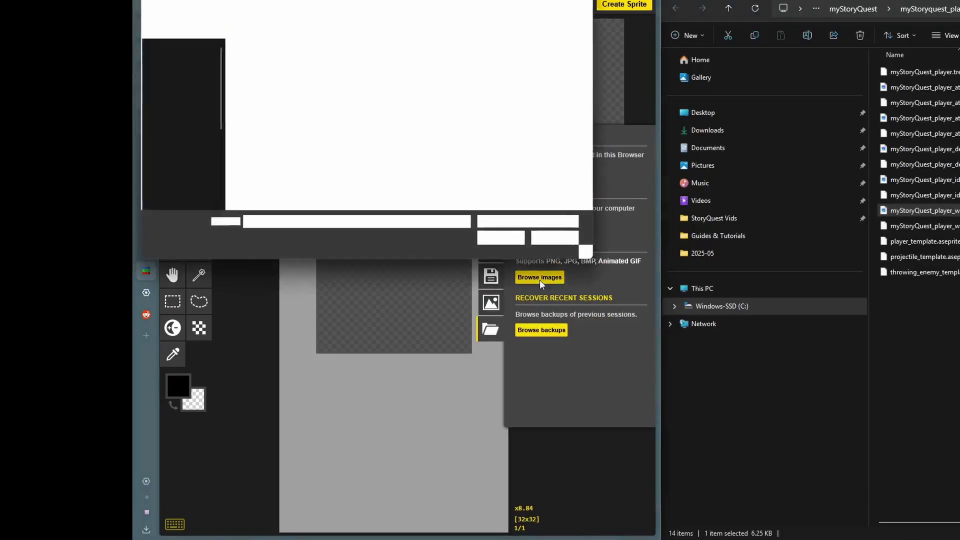
right_click(333, 222)
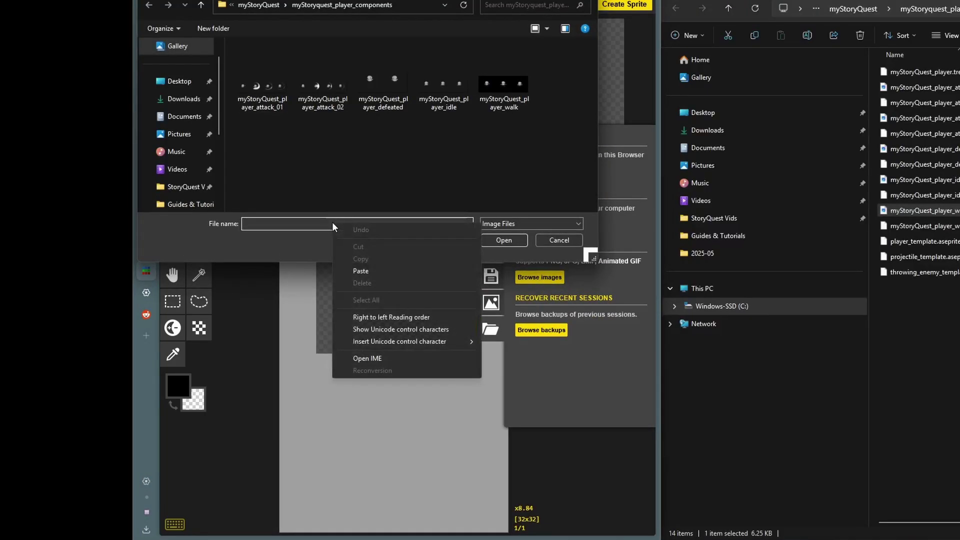
click(362, 271)
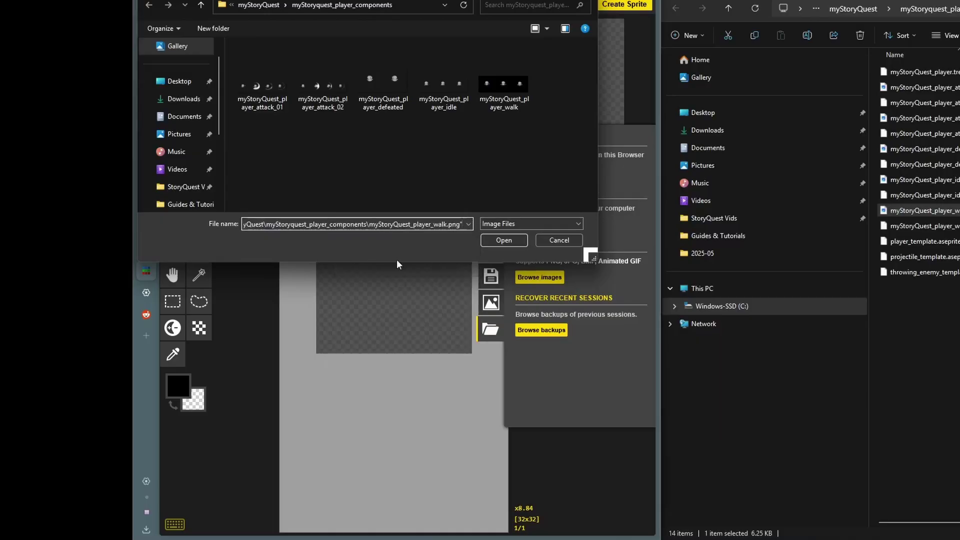
click(493, 242)
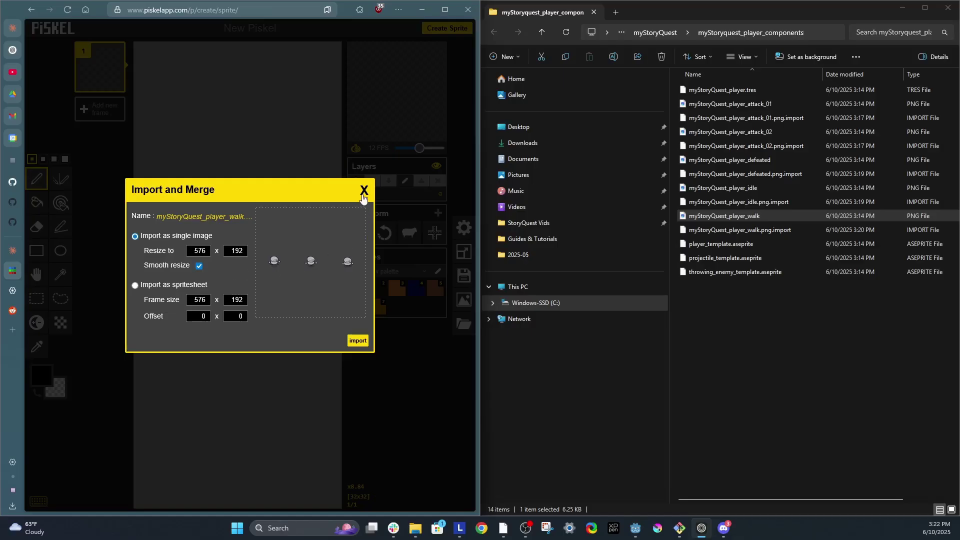
click(363, 196)
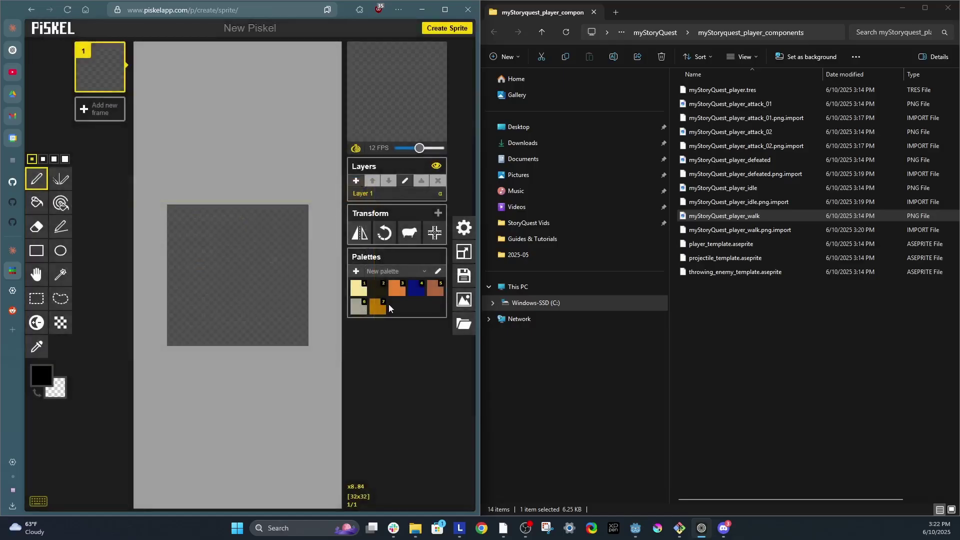
Import myStoryQuest_player_walk into Piskel as a spritesheet with 192 x 192 frames, replacing the current animation, and slow down the preview
drag(726, 216, 229, 299)
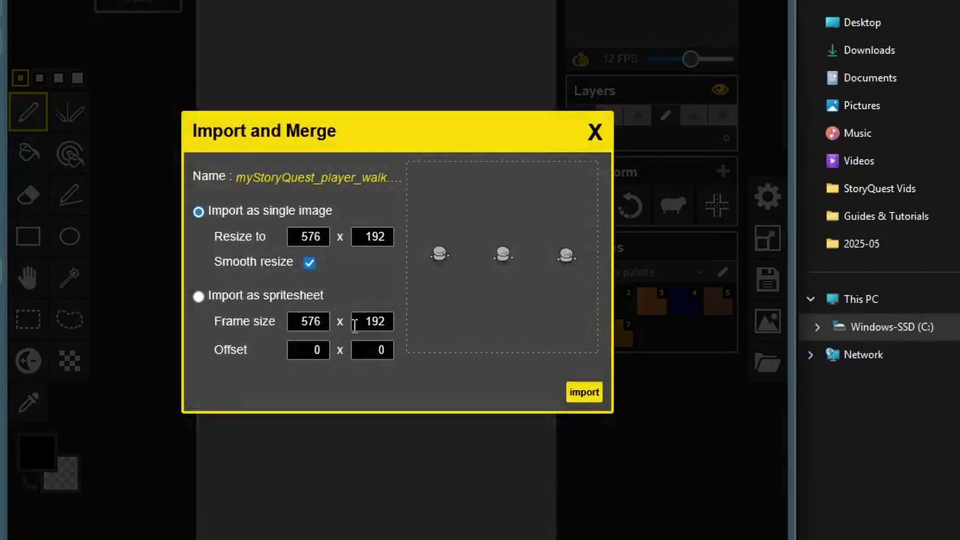
click(198, 297)
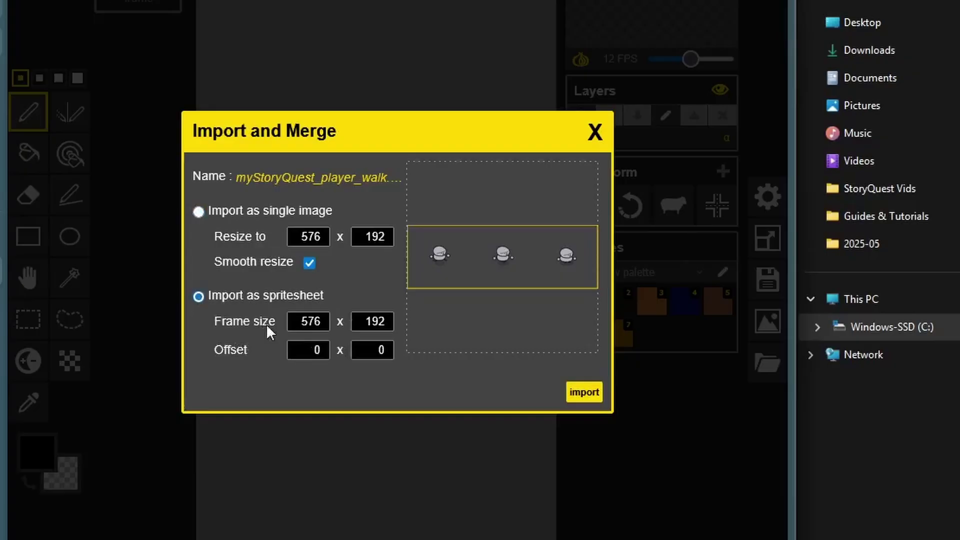
drag(324, 321, 268, 322)
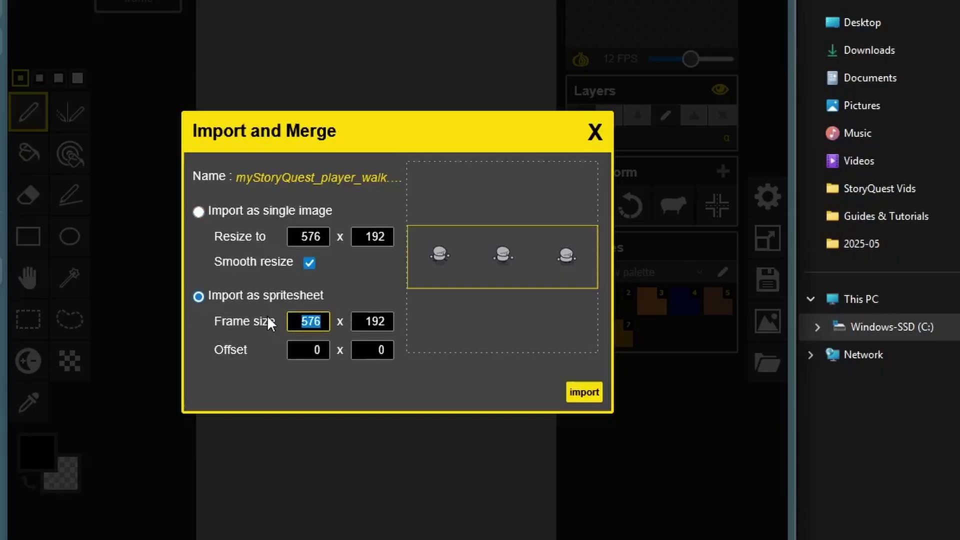
text(192)
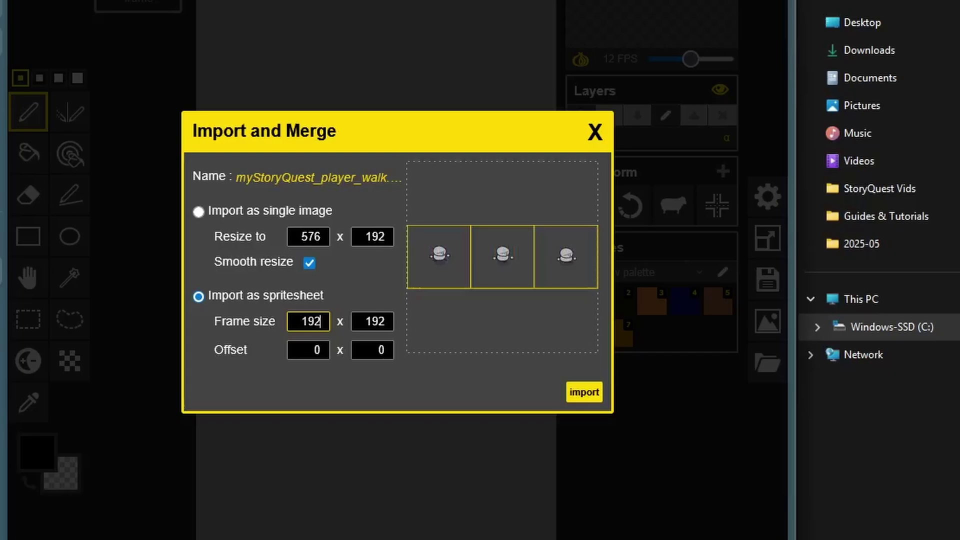
click(583, 393)
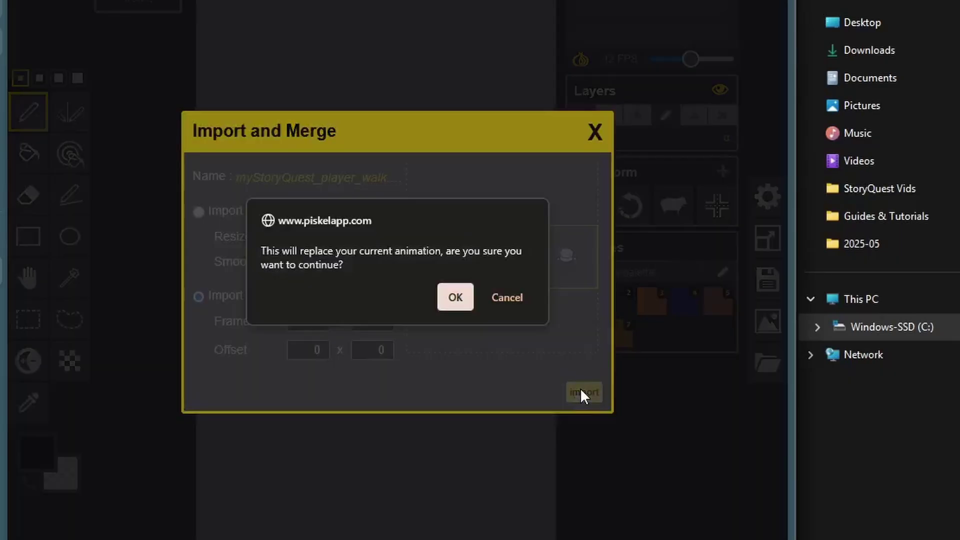
click(455, 297)
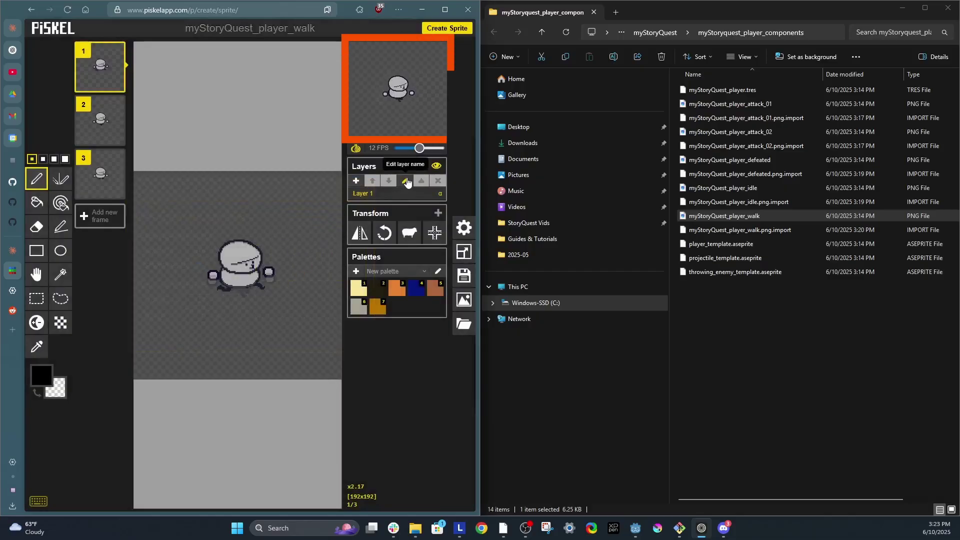
drag(420, 148, 409, 151)
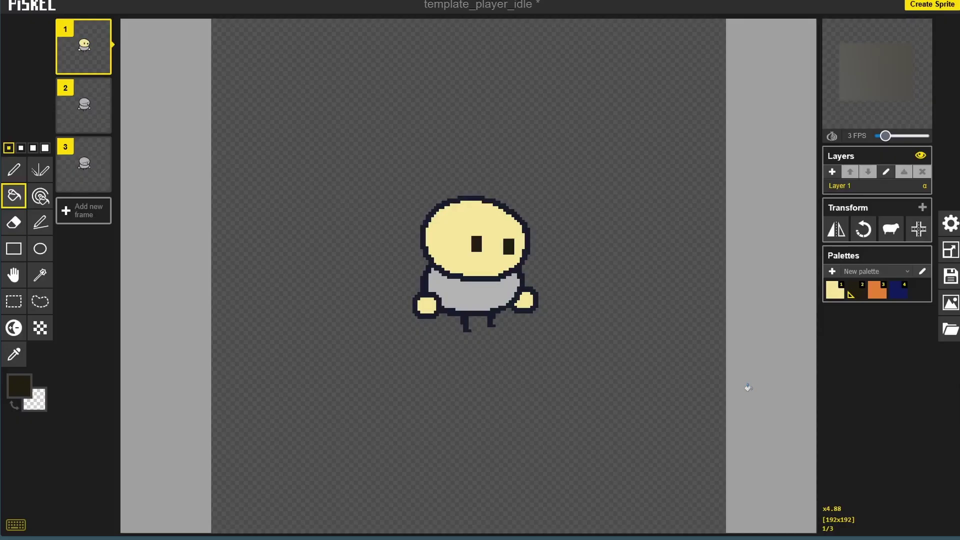
Set the pen to the second brush size and sample the dark navy outline colour from the character on frame 1
key(p)
key(])
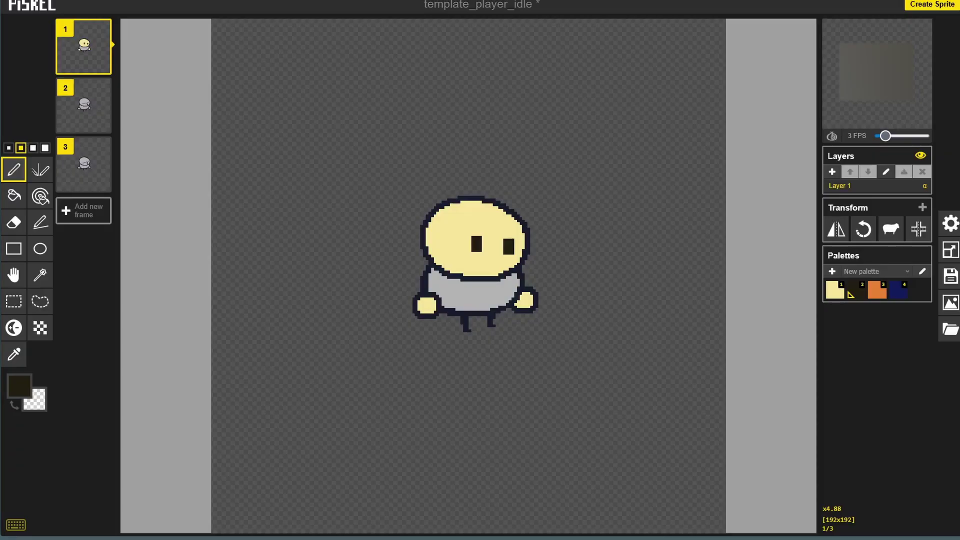
drag(523, 262, 528, 238)
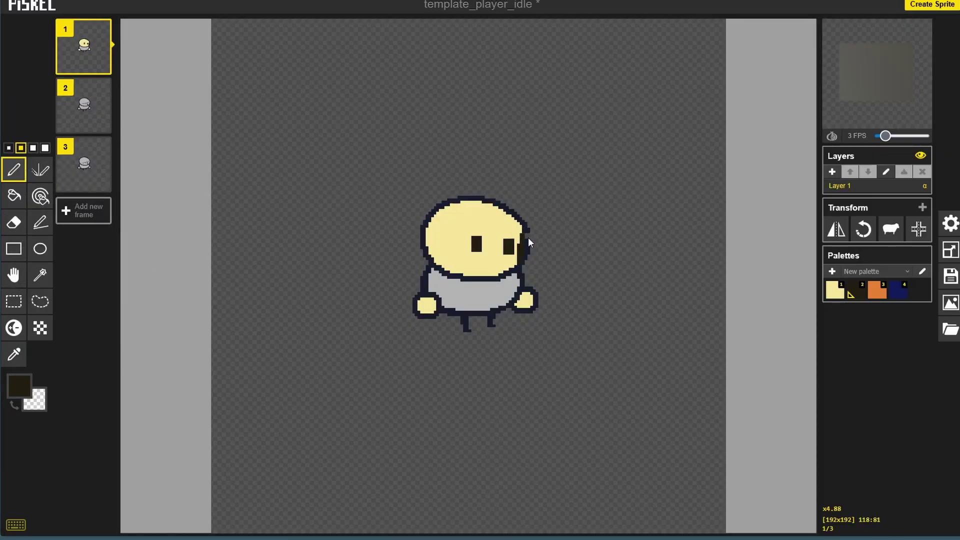
key(ctrl+z)
key(o)
click(508, 210)
key(p)
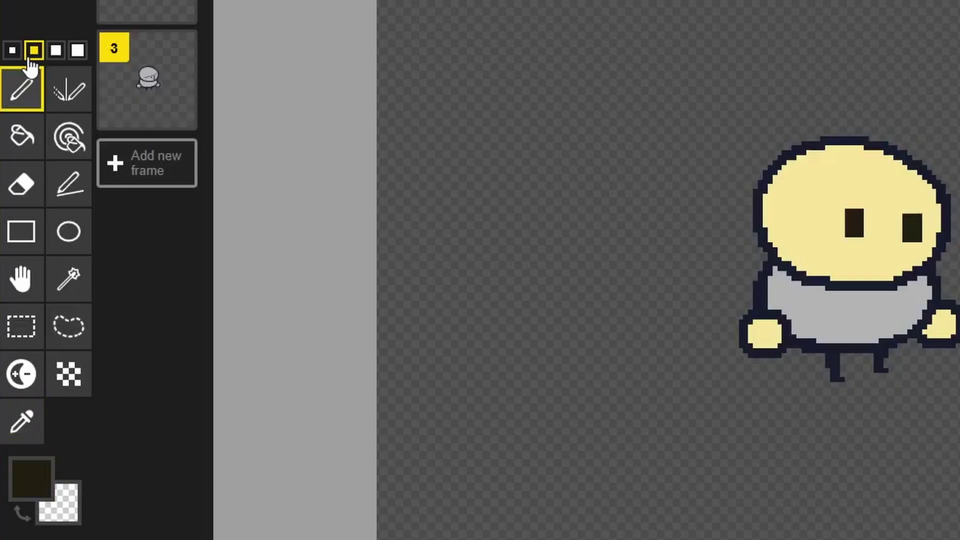
key(o)
click(767, 279)
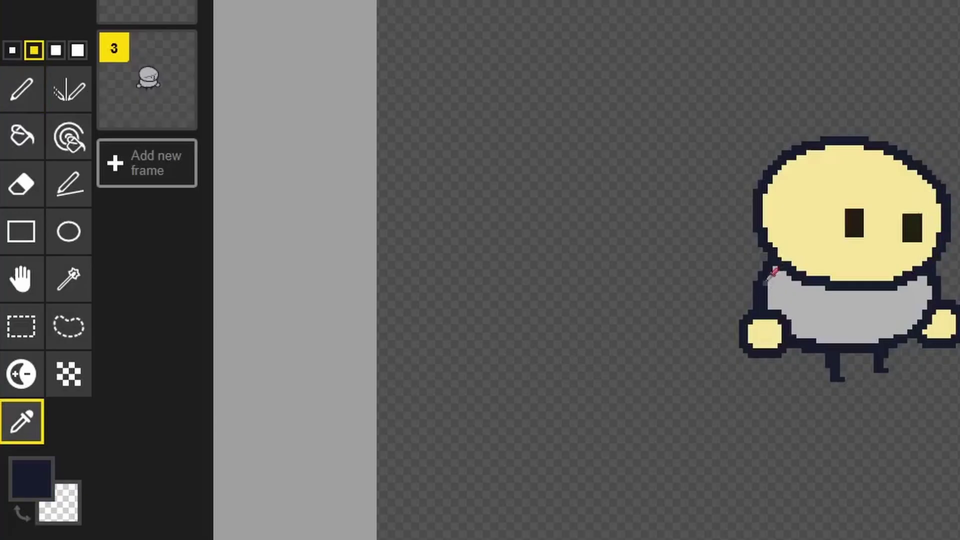
key(p)
click(30, 478)
Draw the outline of a face opening, a larger hood and a cape on frame 1, and erase the original head outline inside the hood
mouse_move(528, 240)
mouse_down()
mouse_move(515, 220)
mouse_move(488, 216)
mouse_move(440, 250)
mouse_move(480, 266)
mouse_move(492, 259)
mouse_up()
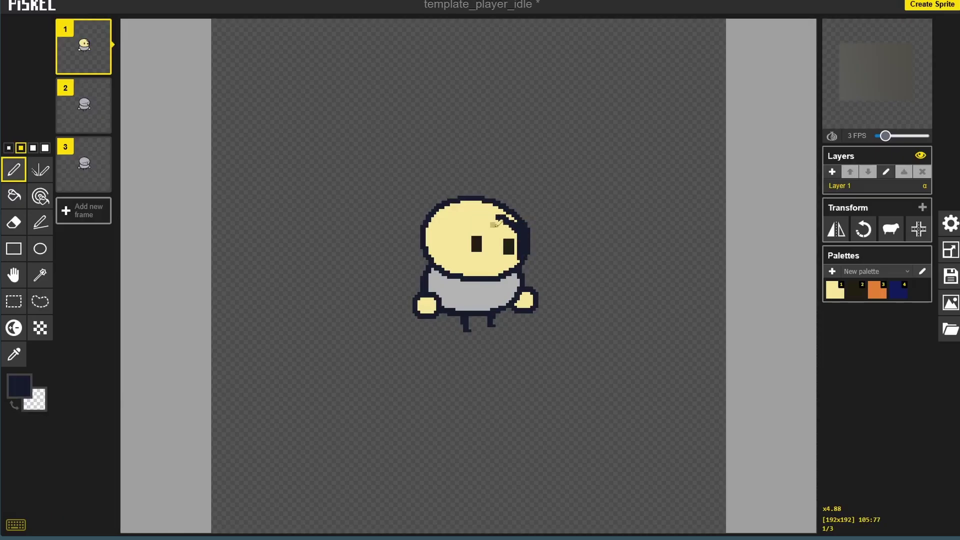
mouse_move(525, 222)
mouse_down()
mouse_move(495, 185)
mouse_move(413, 210)
mouse_move(392, 252)
mouse_move(411, 215)
mouse_move(402, 301)
mouse_up()
key(e)
key(p)
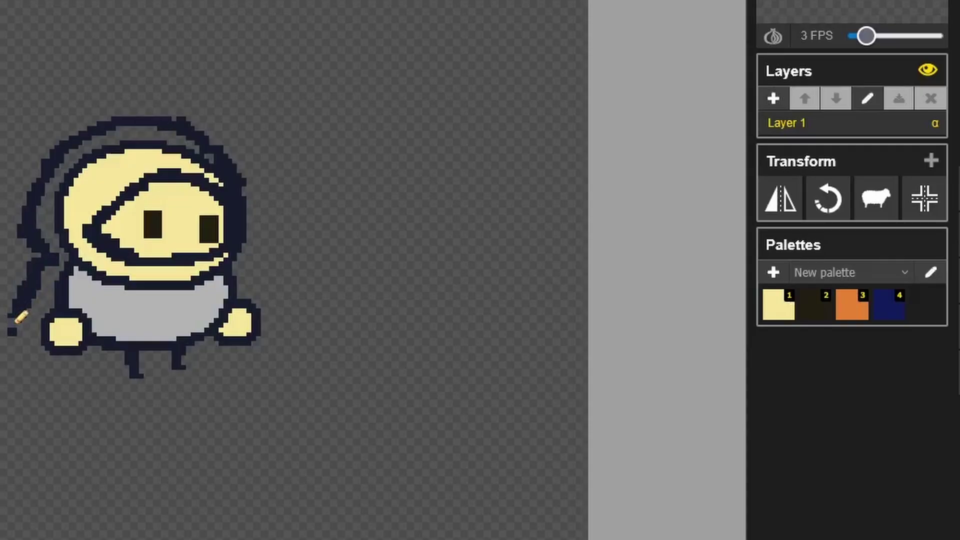
drag(227, 300, 12, 328)
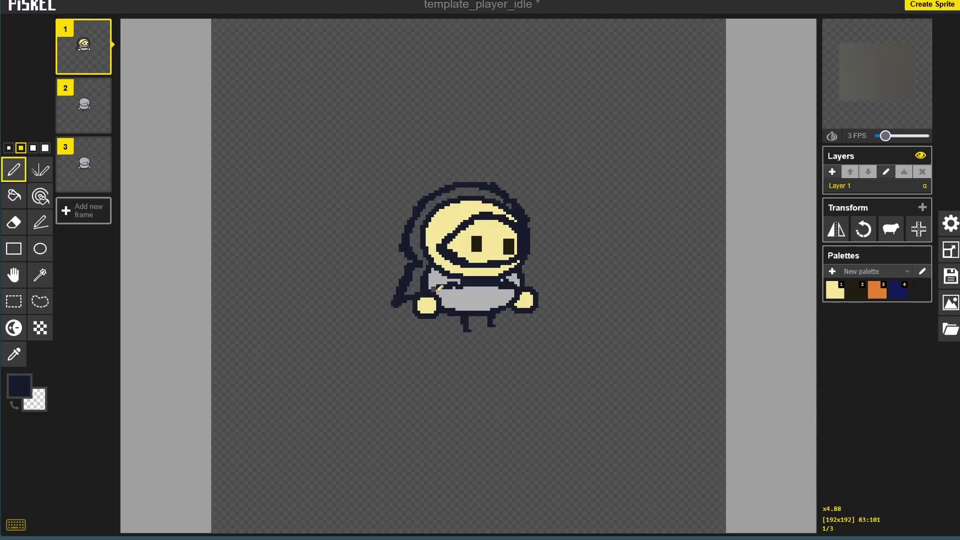
click(17, 222)
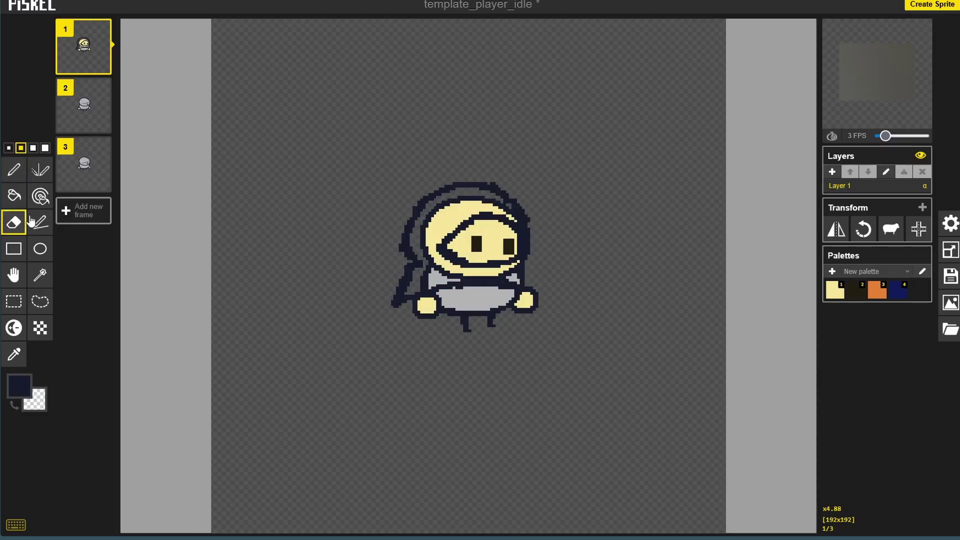
drag(427, 226, 494, 206)
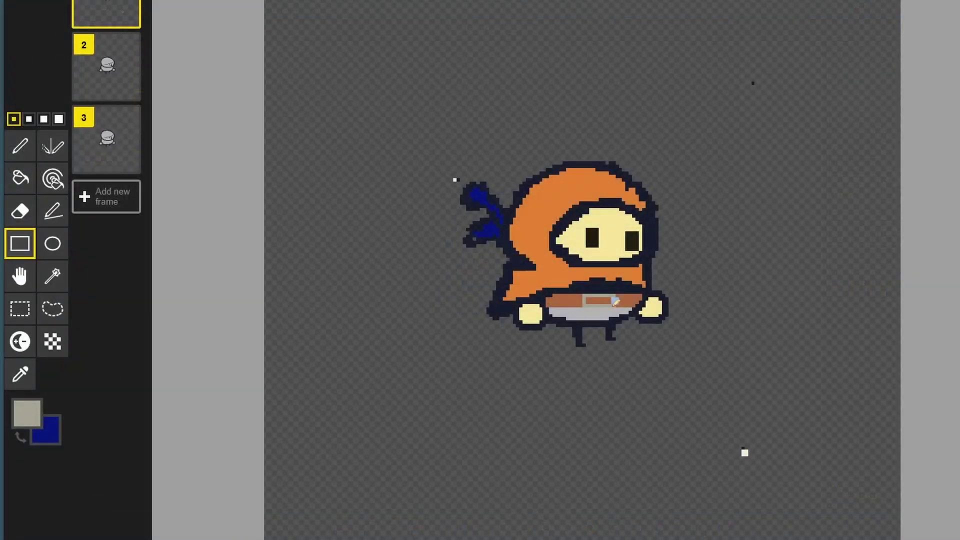
Sample the dark navy outline colour and fill the inside of the grey belt buckle with it
click(20, 179)
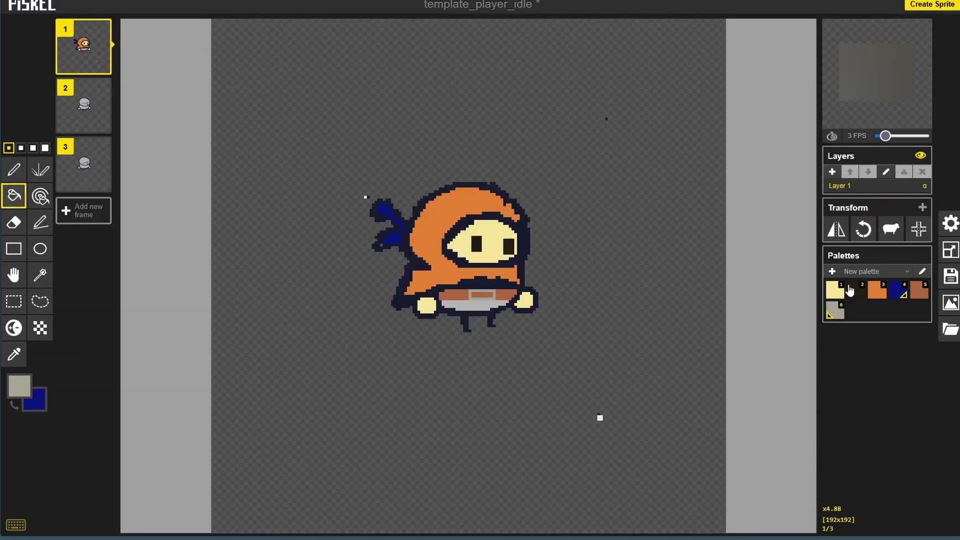
click(20, 375)
click(584, 286)
click(20, 179)
click(591, 301)
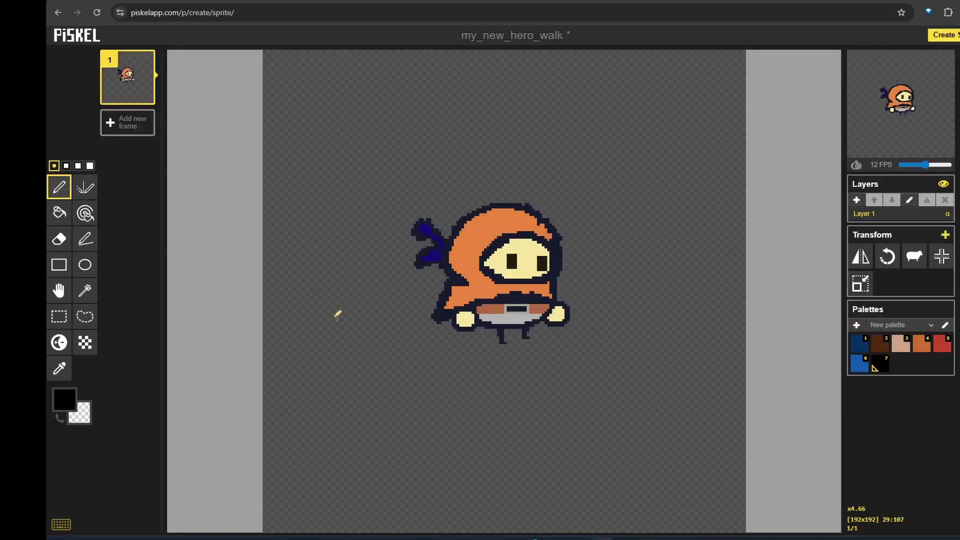
Duplicate frame 1 of the hooded hero and turn on onion skin
mouse_move(145, 97)
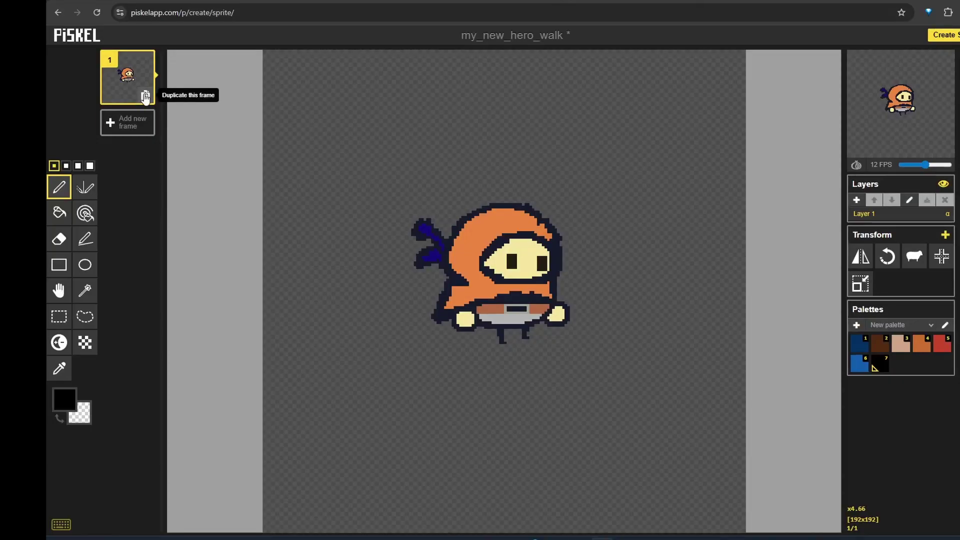
click(145, 97)
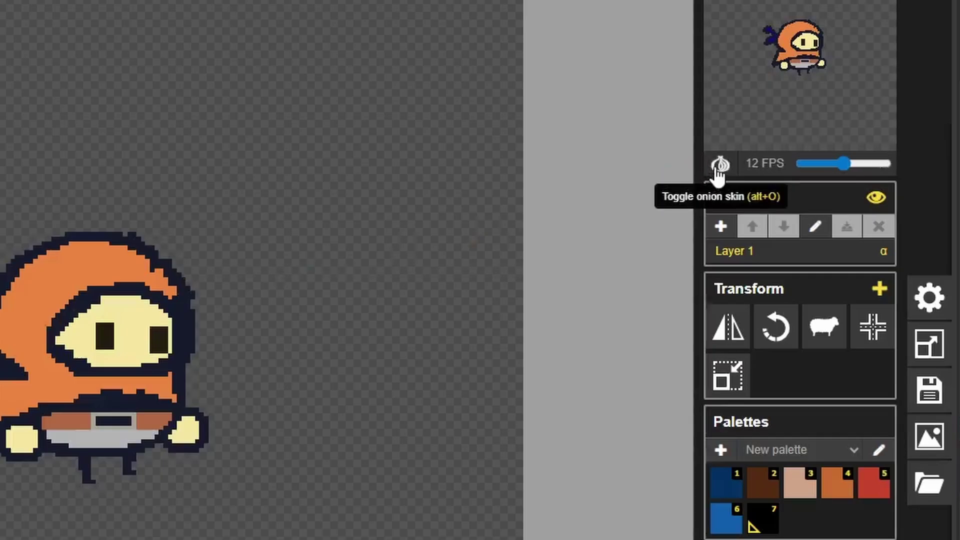
click(856, 165)
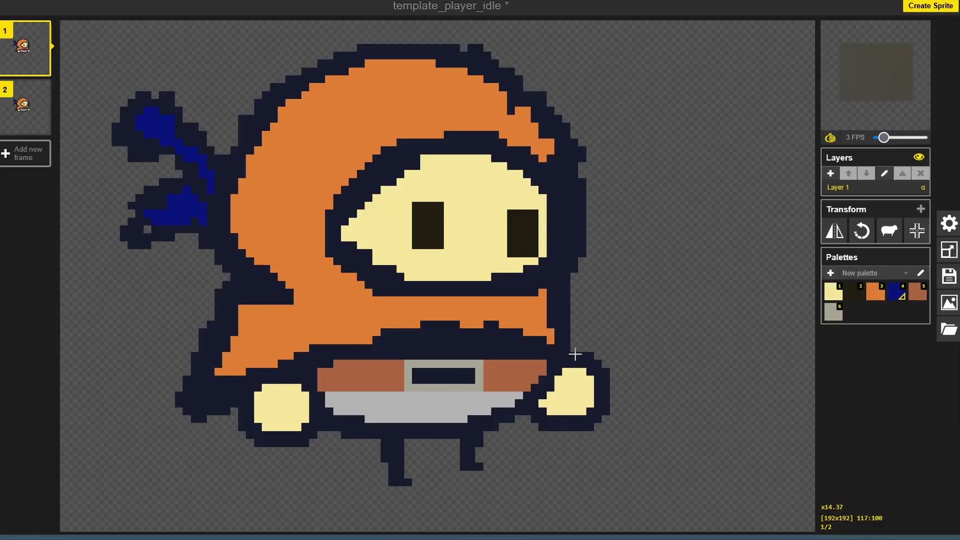
On frame 1, move both of the hero's hands slightly upward, shifting each one a little outward
mouse_move(570, 356)
mouse_down()
mouse_move(545, 393)
mouse_move(557, 438)
mouse_move(606, 361)
mouse_move(573, 361)
mouse_move(579, 349)
mouse_up()
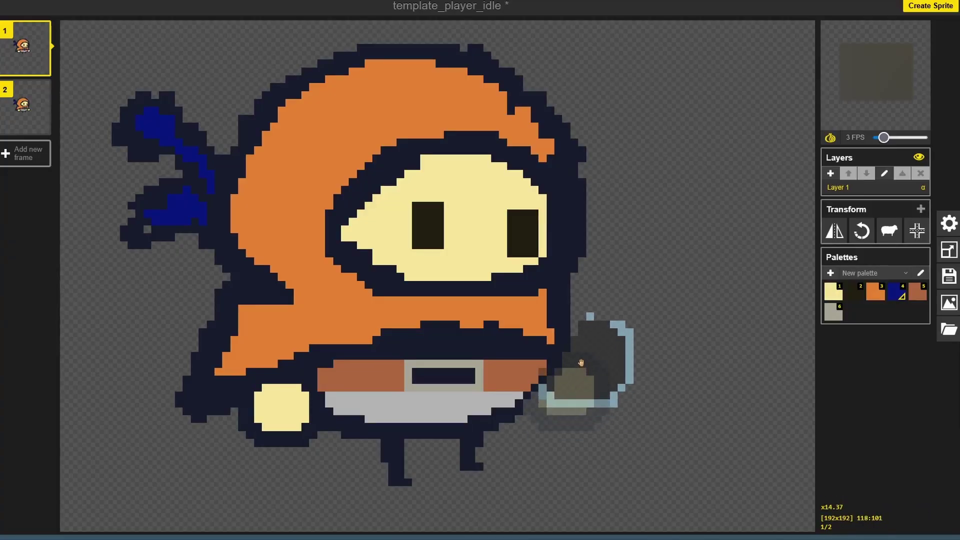
key(Escape)
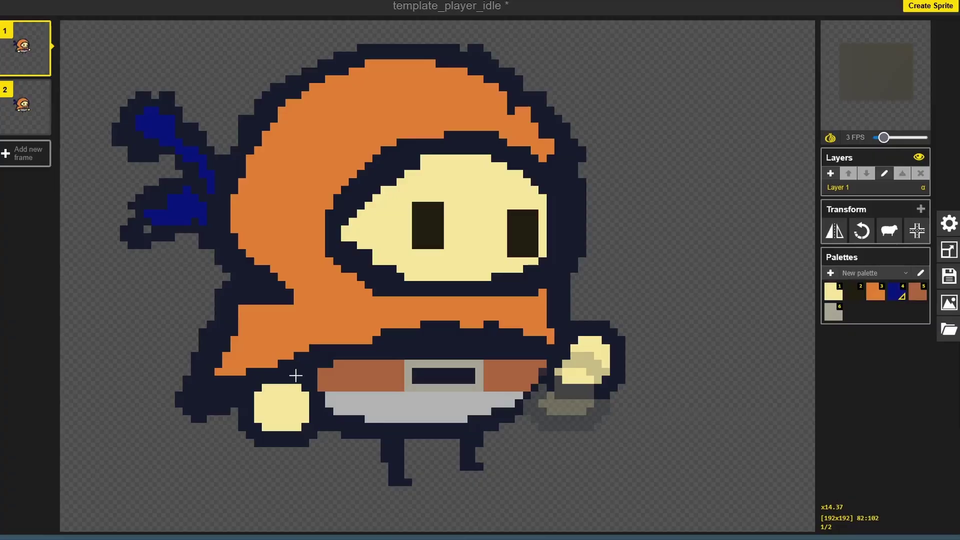
mouse_move(295, 373)
mouse_down()
mouse_move(235, 411)
mouse_move(305, 452)
mouse_move(325, 382)
mouse_move(260, 376)
mouse_up()
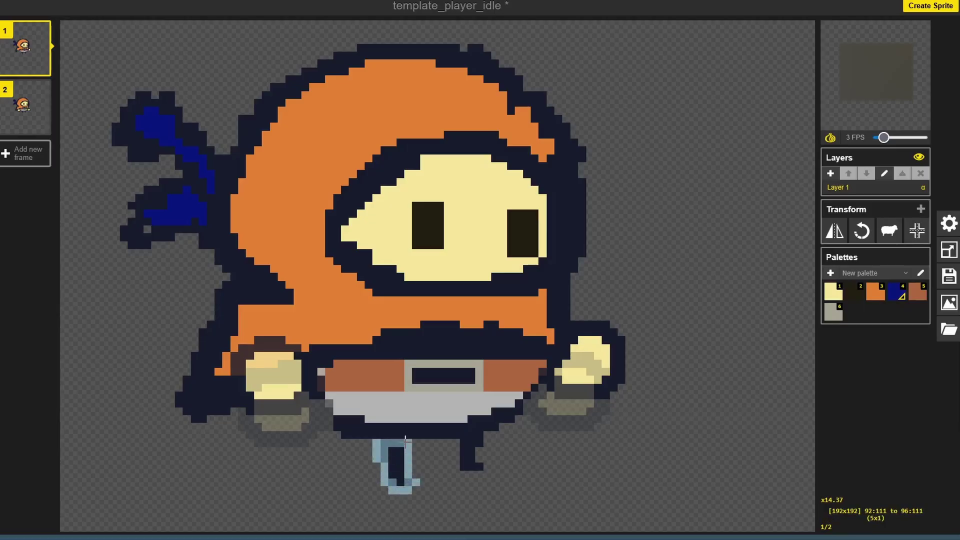
drag(402, 444, 370, 451)
key(ctrl+z)
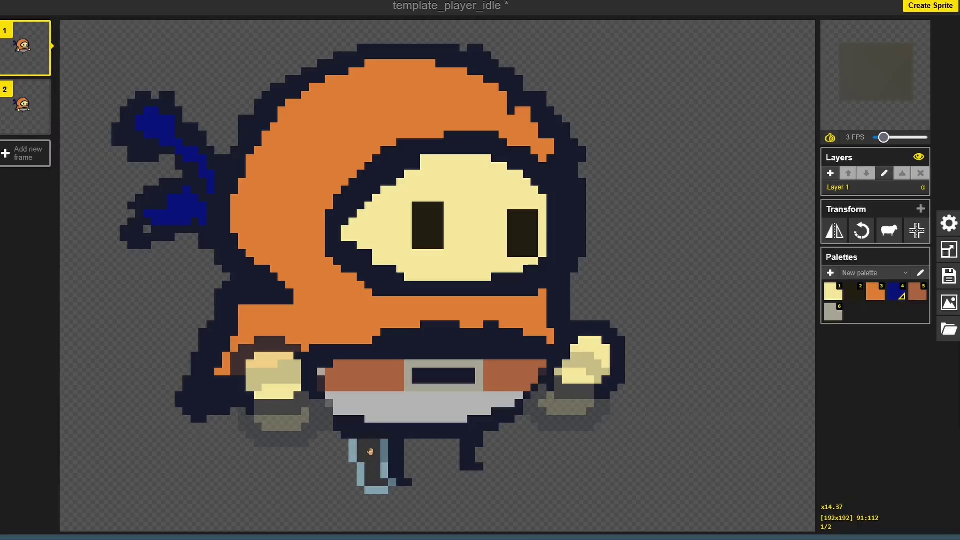
key(ctrl+z)
Erase the legs on frame 1 and redraw them spread apart in a walking stride, one foot stepping back and the other forward
click(0, 222)
mouse_move(408, 478)
mouse_down()
mouse_move(405, 446)
mouse_move(370, 453)
mouse_move(366, 478)
mouse_up()
key(p)
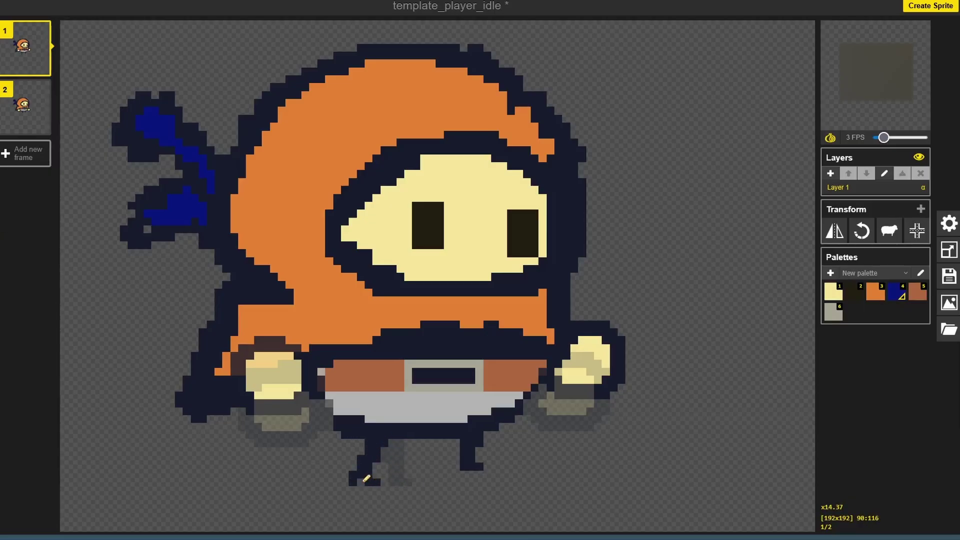
mouse_move(472, 388)
mouse_down()
mouse_move(472, 462)
mouse_move(452, 464)
mouse_move(458, 443)
mouse_move(498, 478)
mouse_move(487, 479)
mouse_up()
key(ctrl+z)
key(ctrl+z)
key(ctrl+z)
key(ctrl+z)
key(ctrl+y)
key(ctrl+y)
Redraw the upper blue headband tail lower and flatter behind the hood, and erase the lower tail
key(e)
key(p)
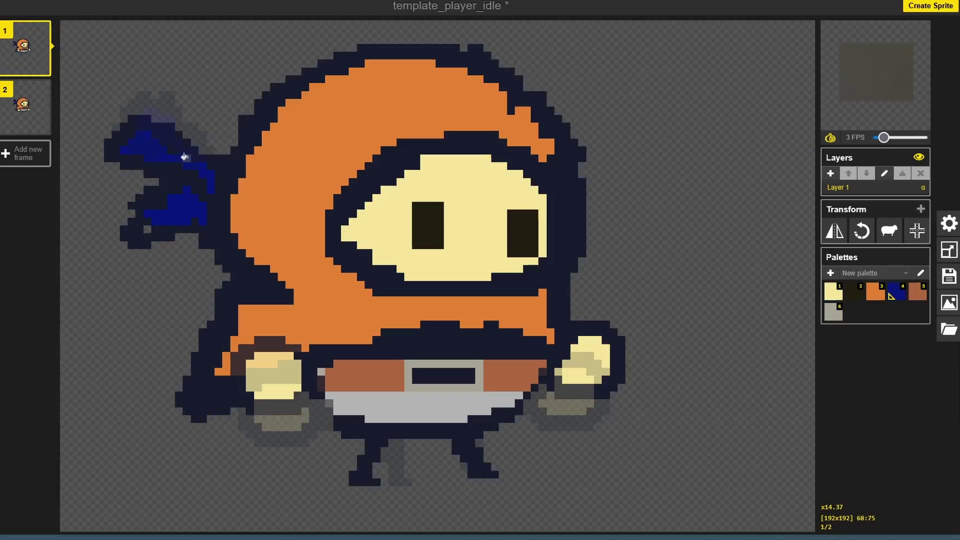
click(203, 320)
key(ctrl+z)
key(e)
mouse_move(197, 195)
mouse_down()
mouse_move(181, 191)
mouse_move(172, 213)
mouse_move(125, 244)
mouse_up()
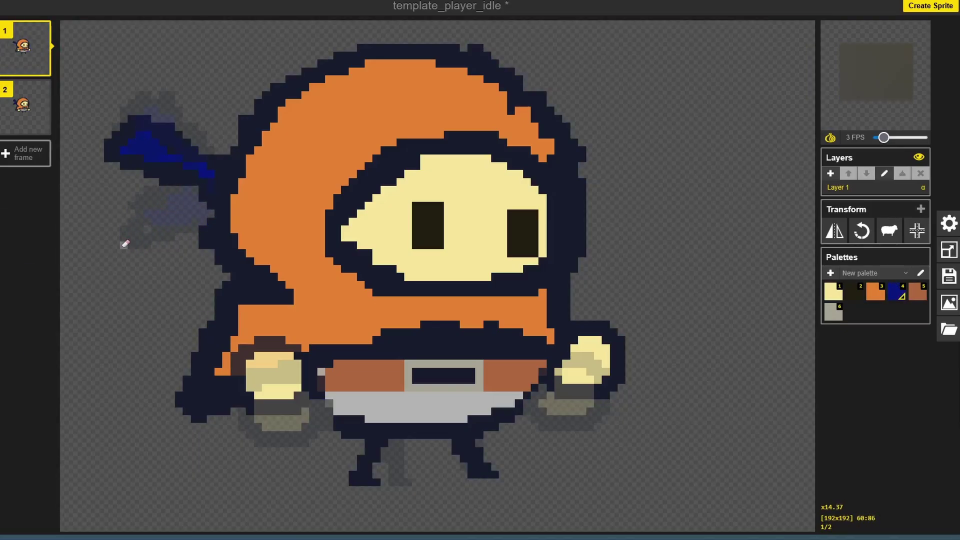
Compare frames 1 and 2, and redraw the lower blue headband tail as a flat horizontal ribbon
click(25, 107)
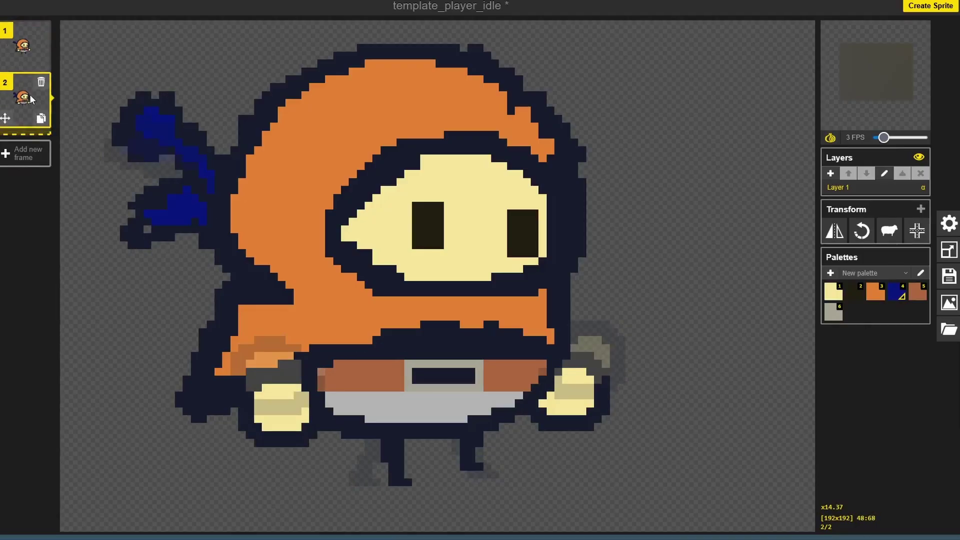
click(24, 59)
click(19, 107)
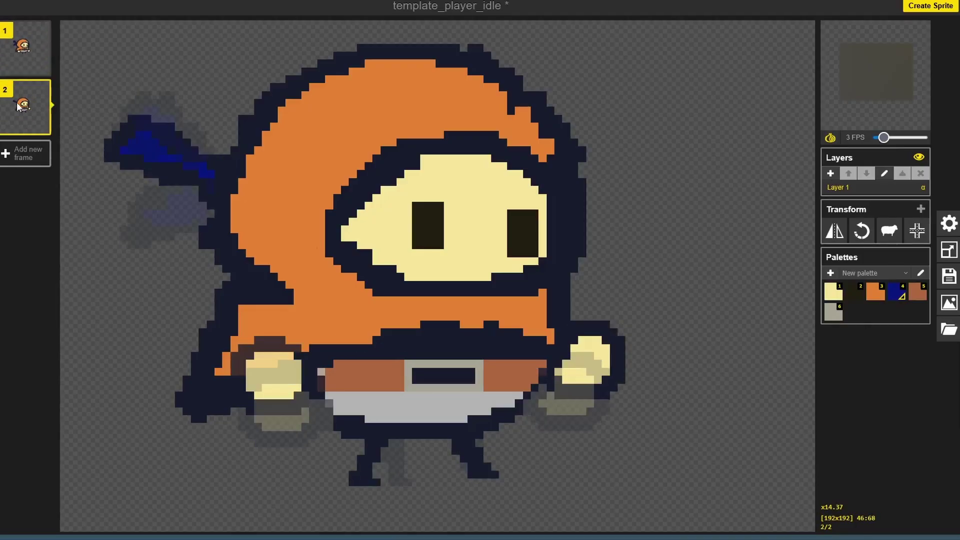
mouse_move(181, 216)
mouse_down()
mouse_move(142, 211)
mouse_move(109, 191)
mouse_move(192, 211)
mouse_up()
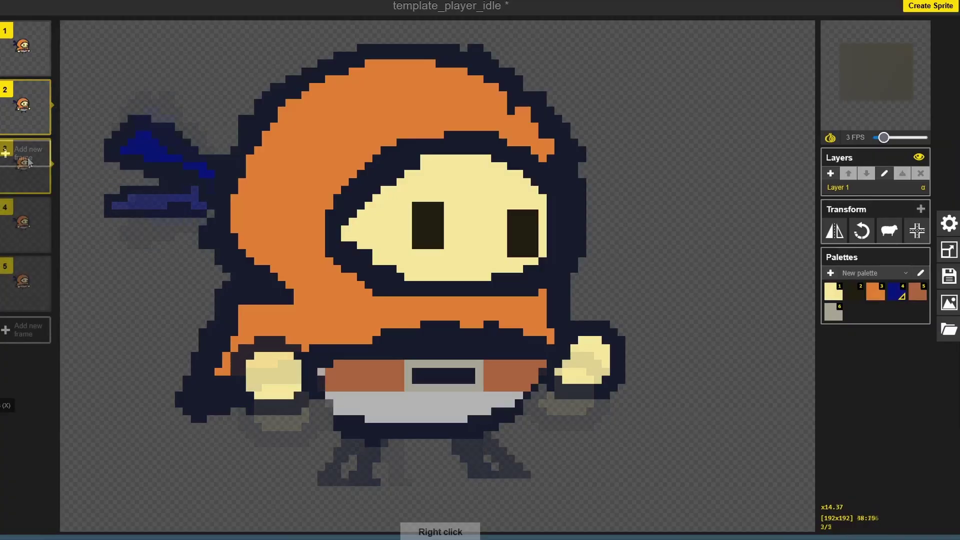
On frame 2, shift the hooded head up and backward, and paint in the gap between the head and the cape
click(28, 162)
click(23, 105)
mouse_move(350, 52)
mouse_down()
mouse_move(226, 149)
mouse_move(100, 170)
mouse_move(225, 255)
mouse_move(542, 292)
mouse_move(406, 43)
mouse_up()
drag(406, 43, 299, 66)
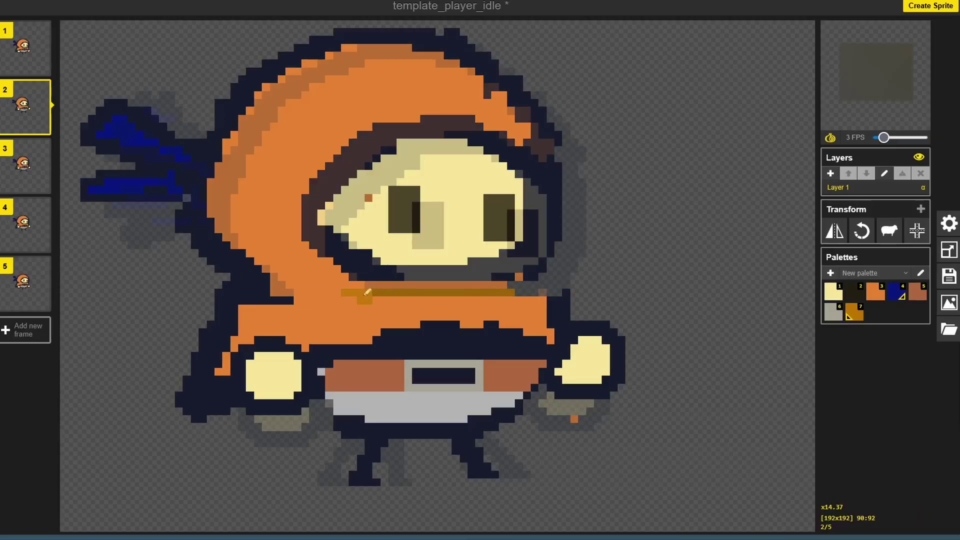
drag(503, 285, 534, 301)
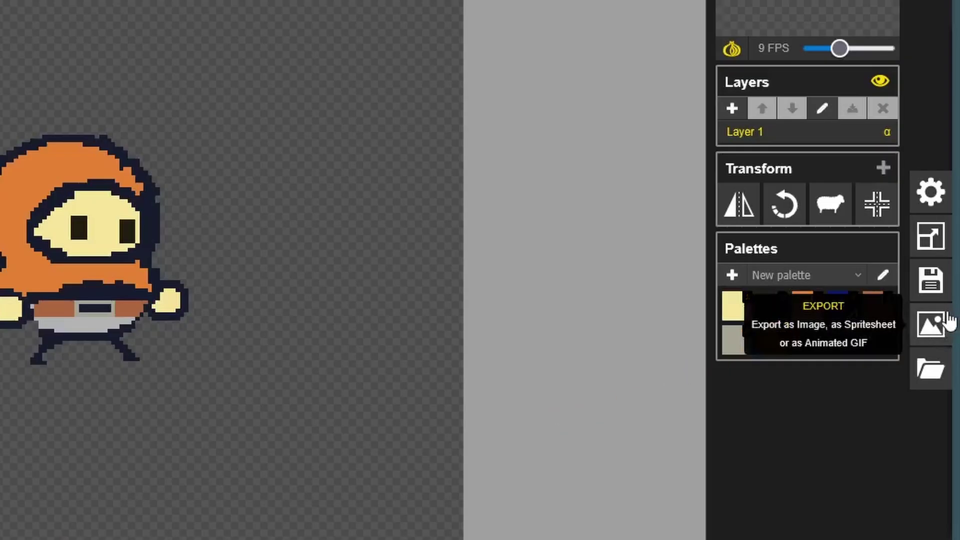
Open the PNG spritesheet export options and set the layout to 6 columns and 1 row
click(946, 324)
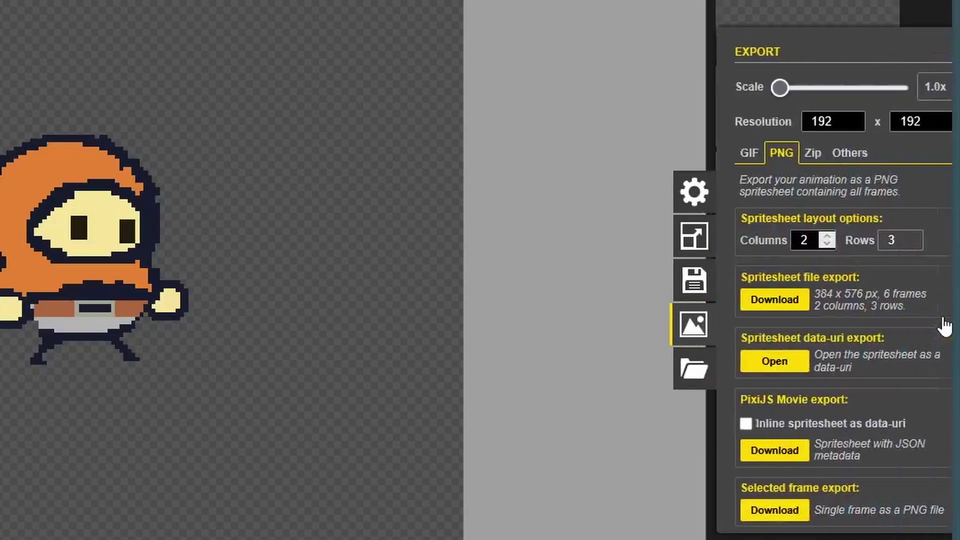
click(811, 235)
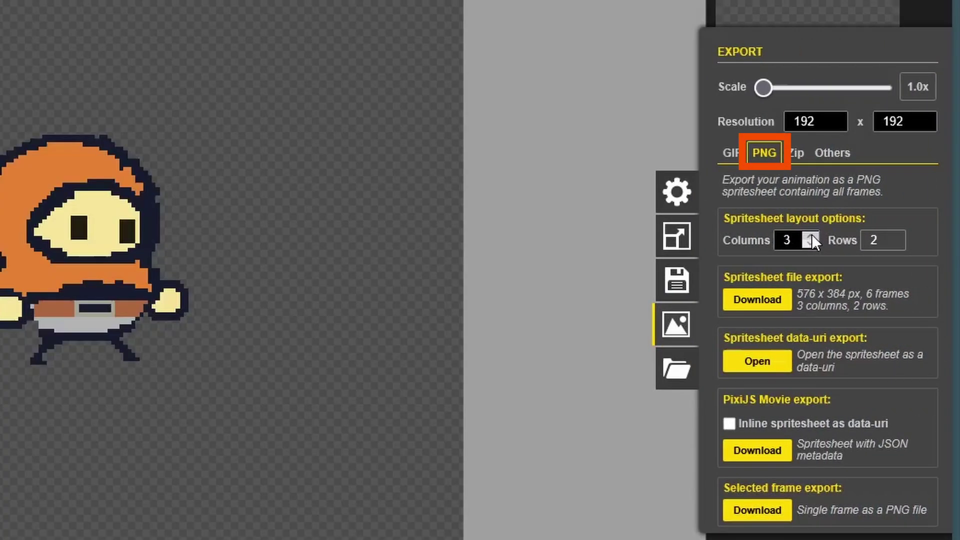
click(811, 235)
click(811, 235)
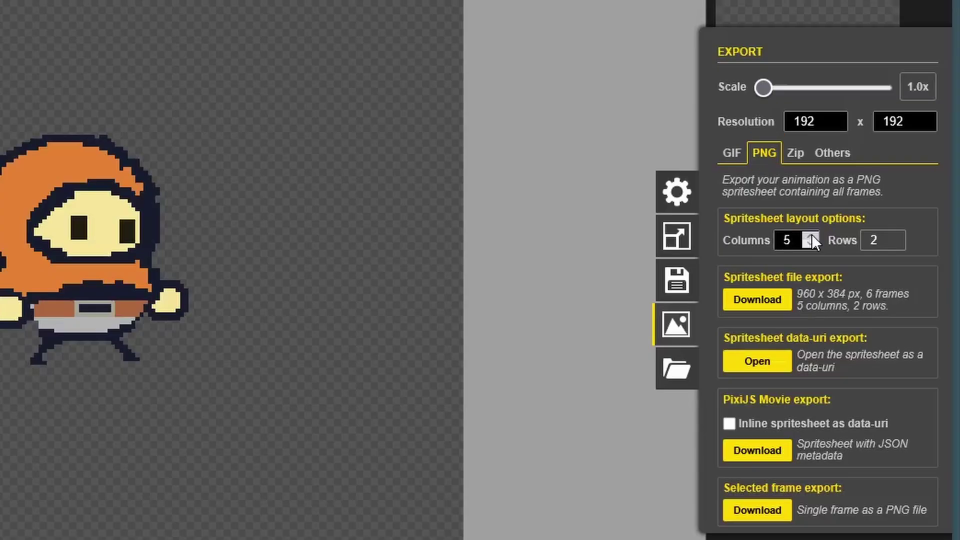
click(812, 235)
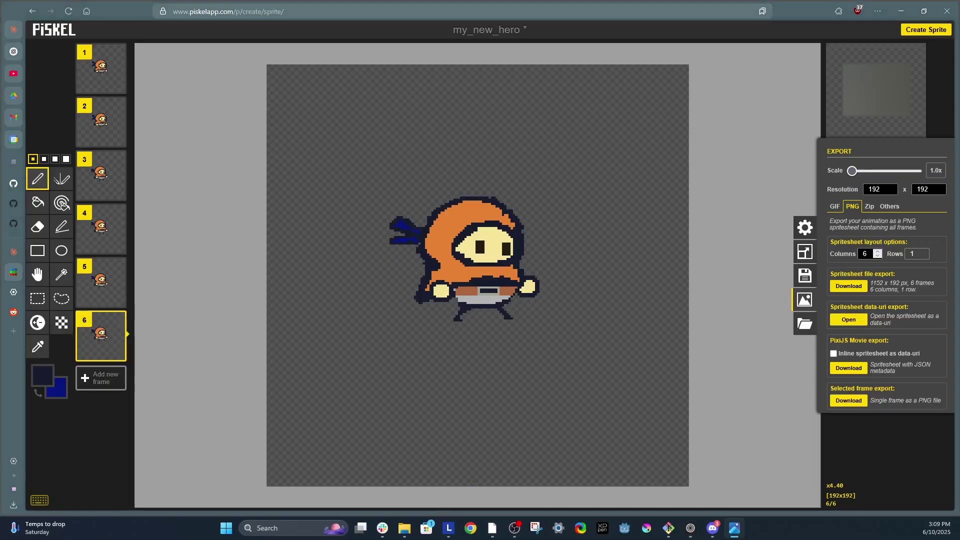
Switch to Godot and import my_new_hero_walk.png from the desktop into the myStoryQuest_player_components folder
drag(959, 20, 396, 84)
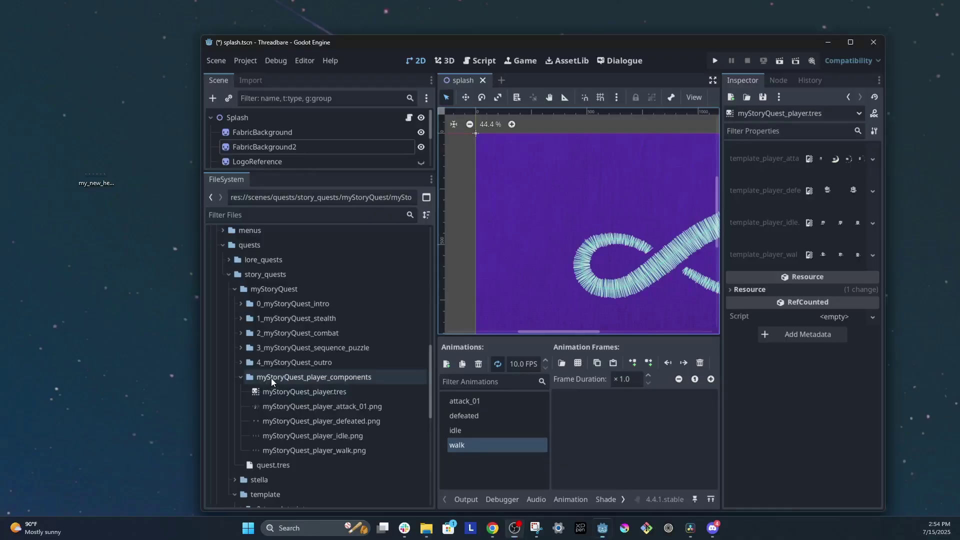
click(271, 378)
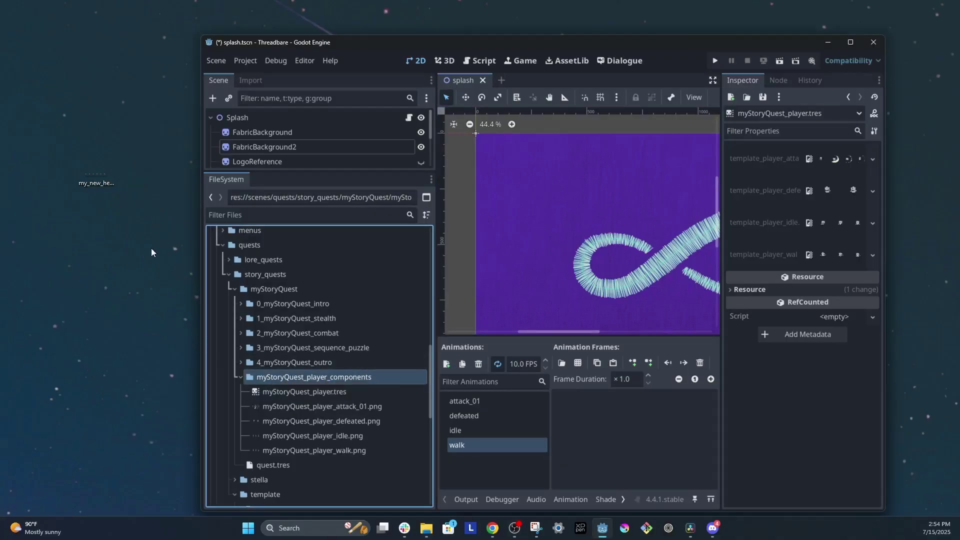
click(98, 181)
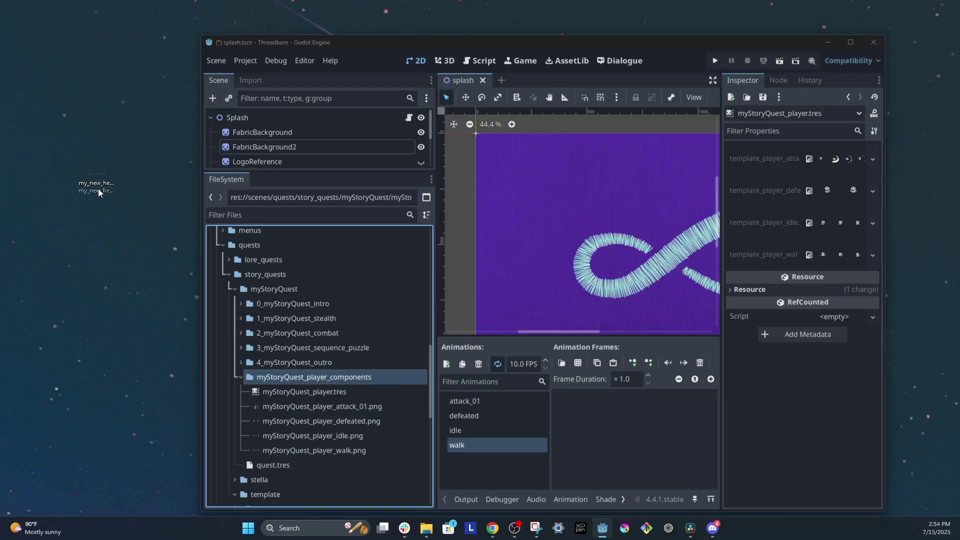
drag(135, 287, 210, 355)
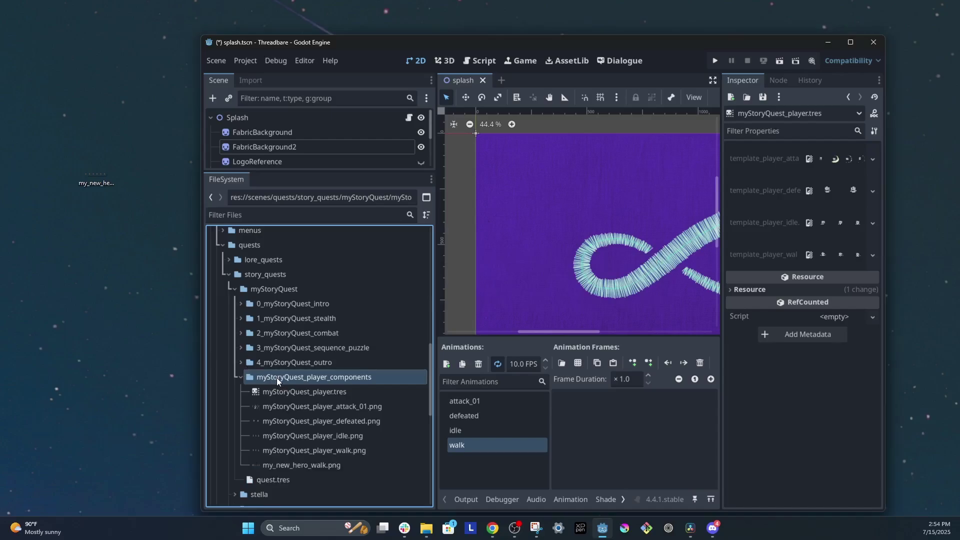
click(339, 467)
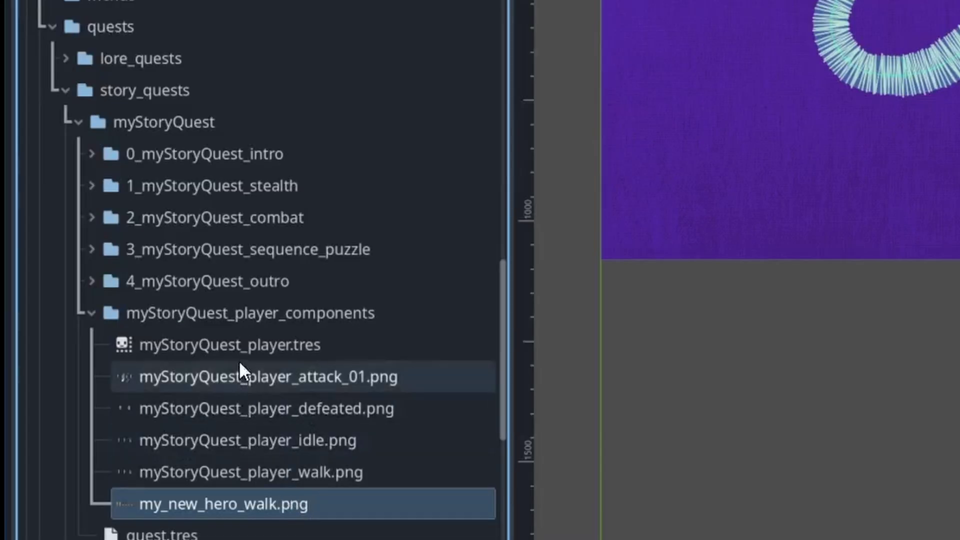
Open myStoryQuest_player.tres and view the frames of its attack_01, defeated and idle animations
double_click(146, 320)
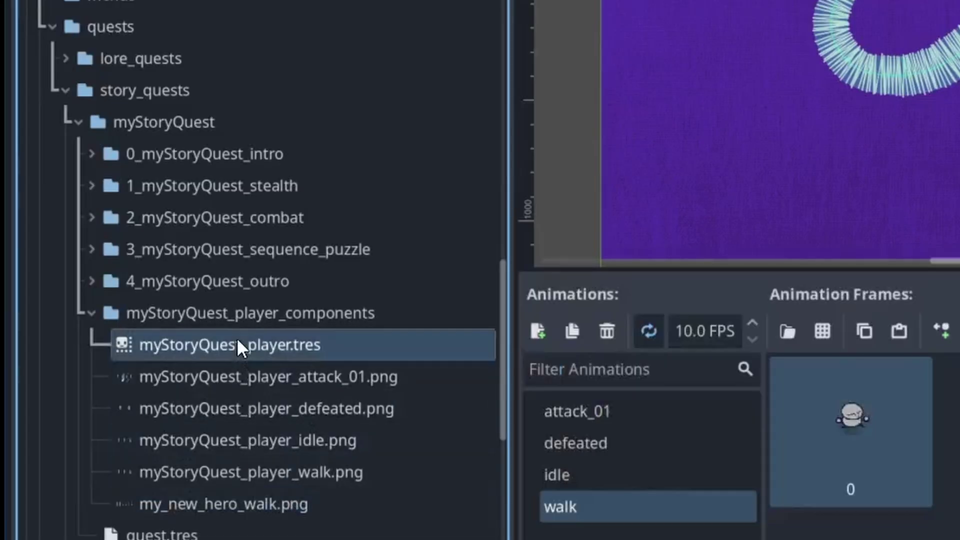
click(589, 413)
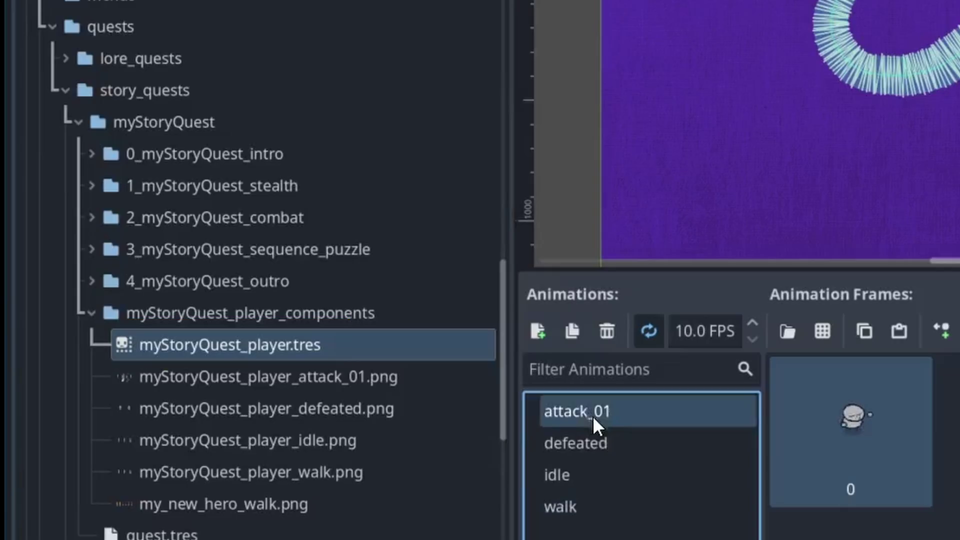
click(595, 436)
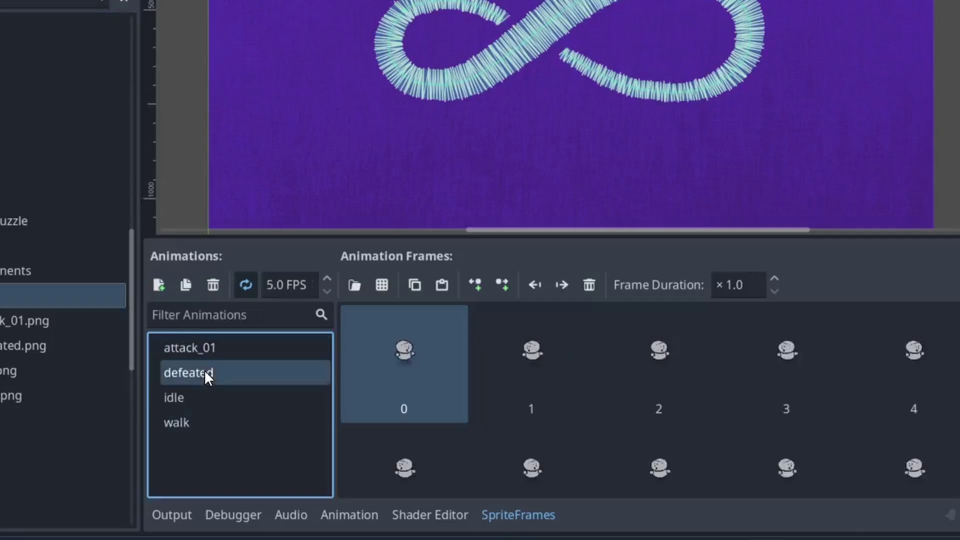
click(581, 475)
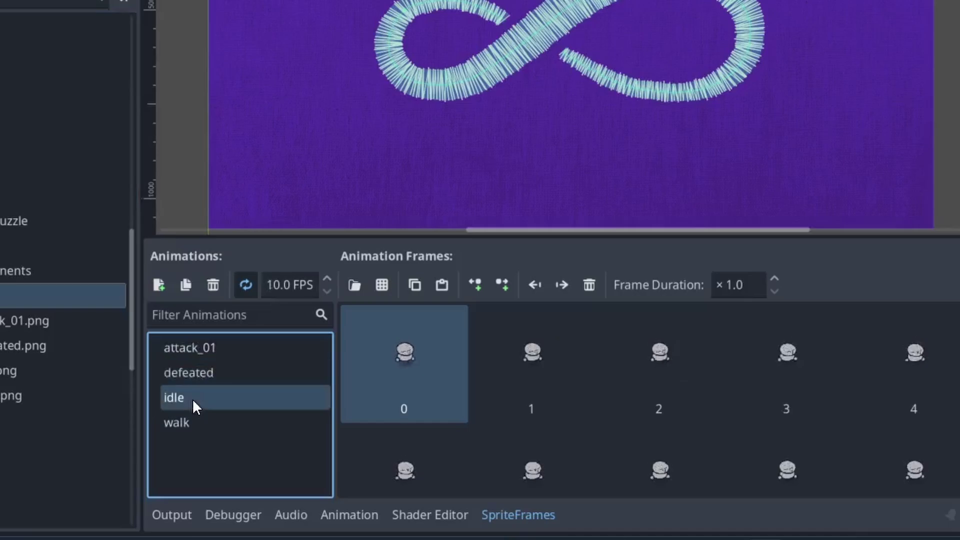
Delete all existing frames from the walk animation of myStoryQuest_player.tres
click(190, 422)
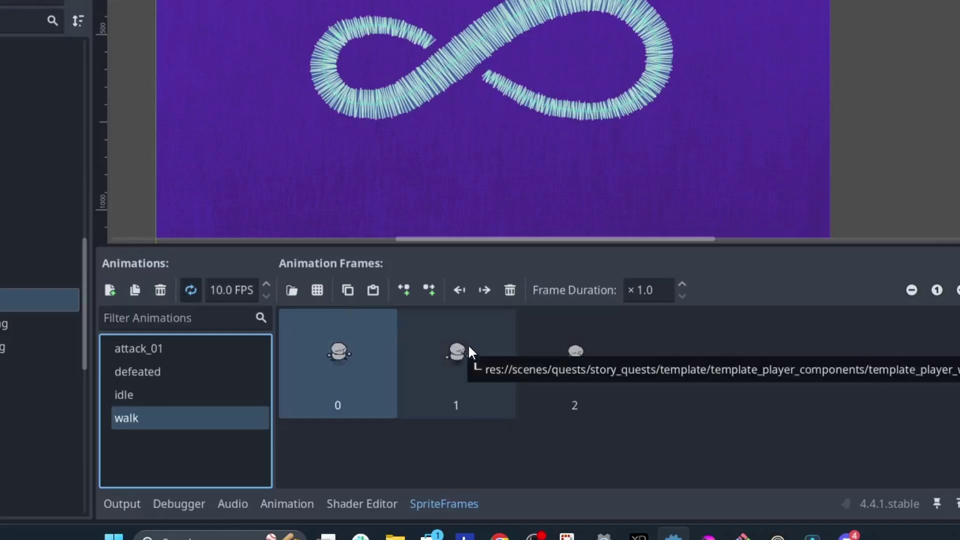
click(509, 289)
click(509, 289)
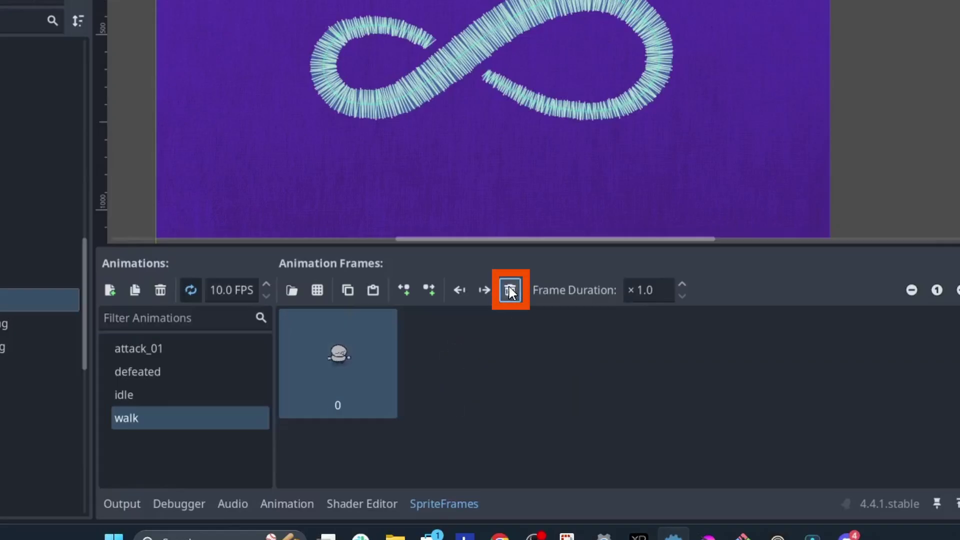
click(509, 289)
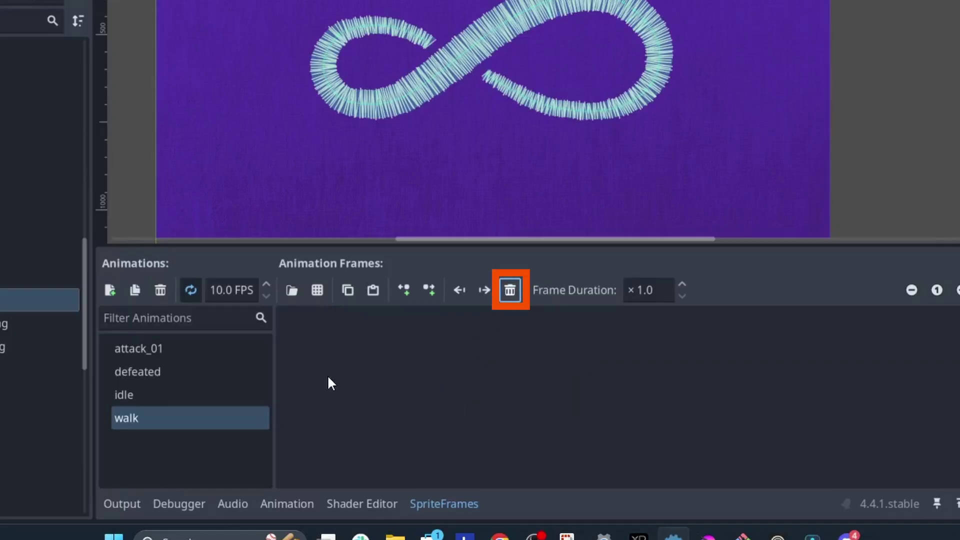
Load my_new_hero_walk.png from the myStoryQuest_player_components folder as the sprite sheet source for the walk animation
click(316, 291)
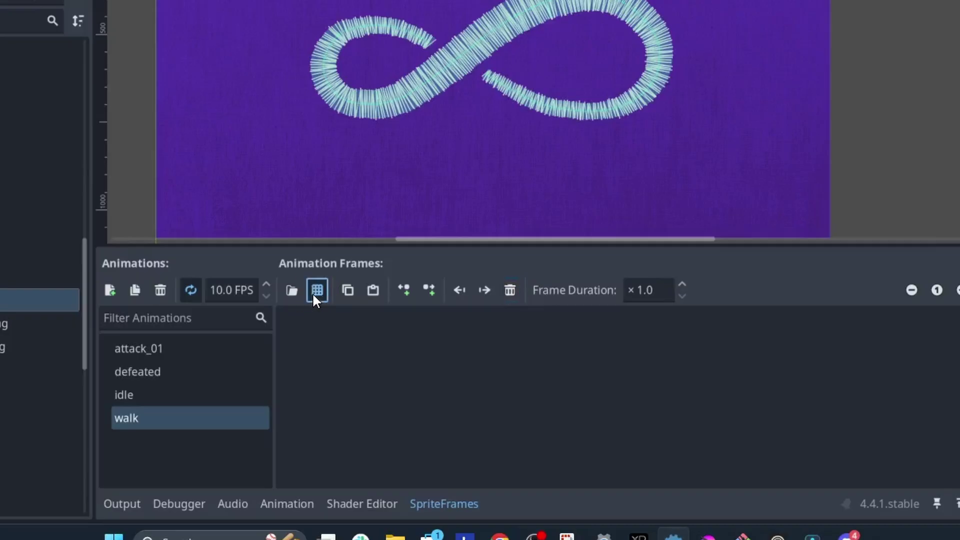
click(314, 296)
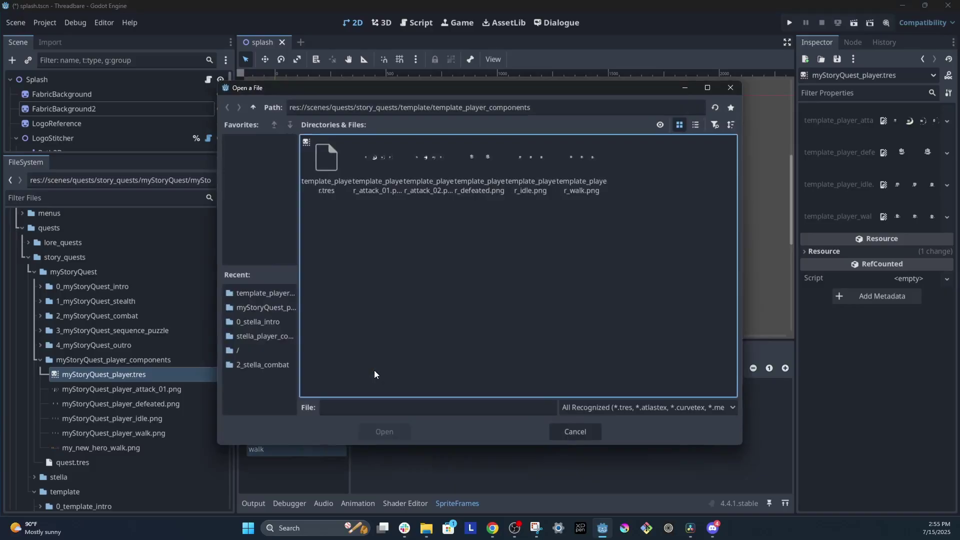
click(252, 114)
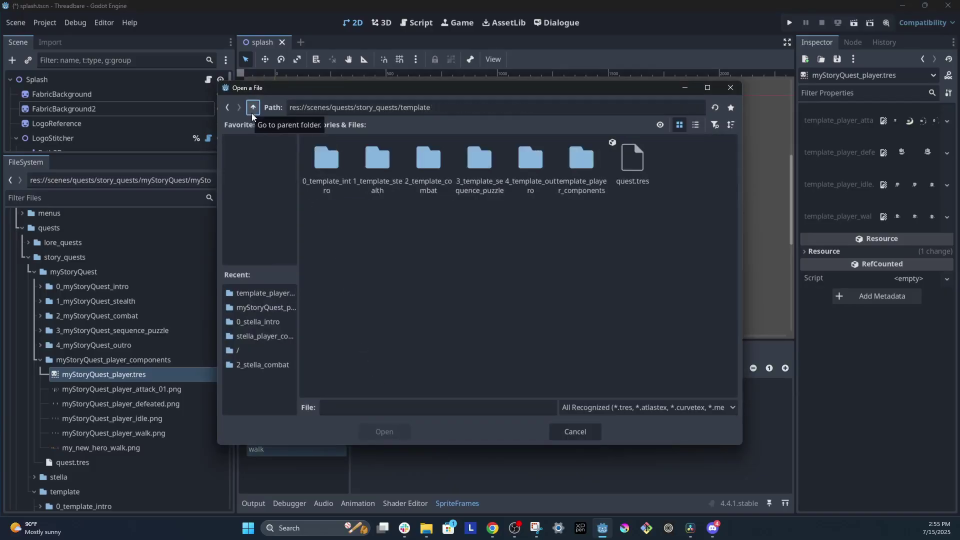
click(251, 114)
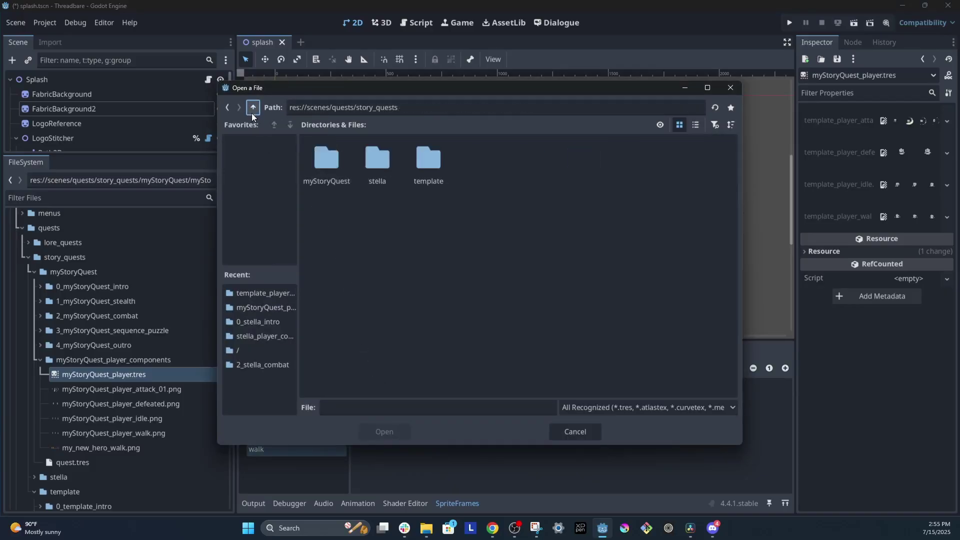
double_click(325, 176)
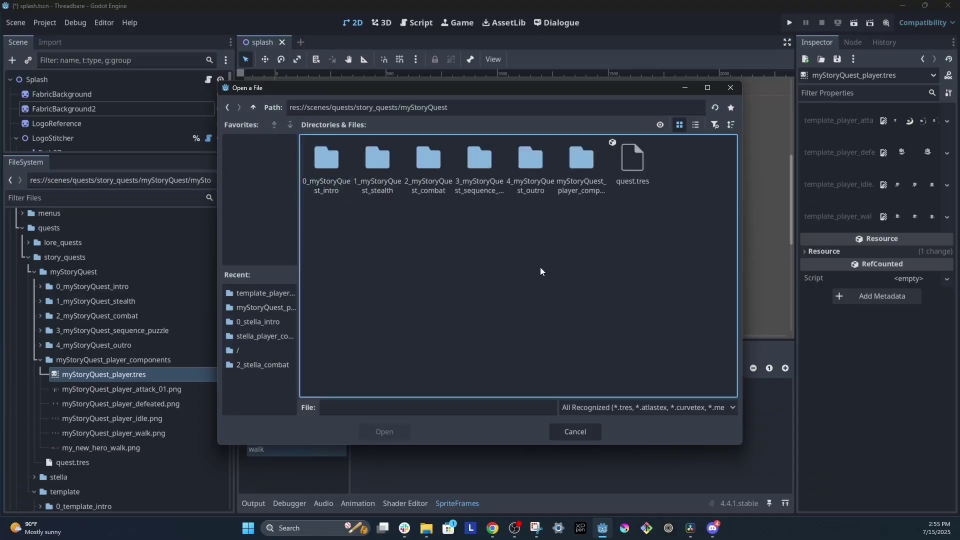
double_click(575, 190)
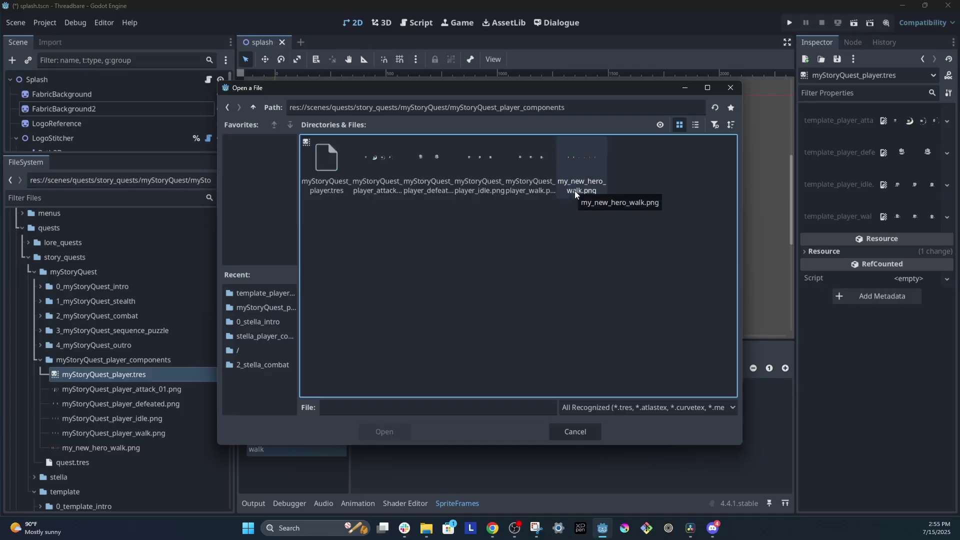
double_click(575, 191)
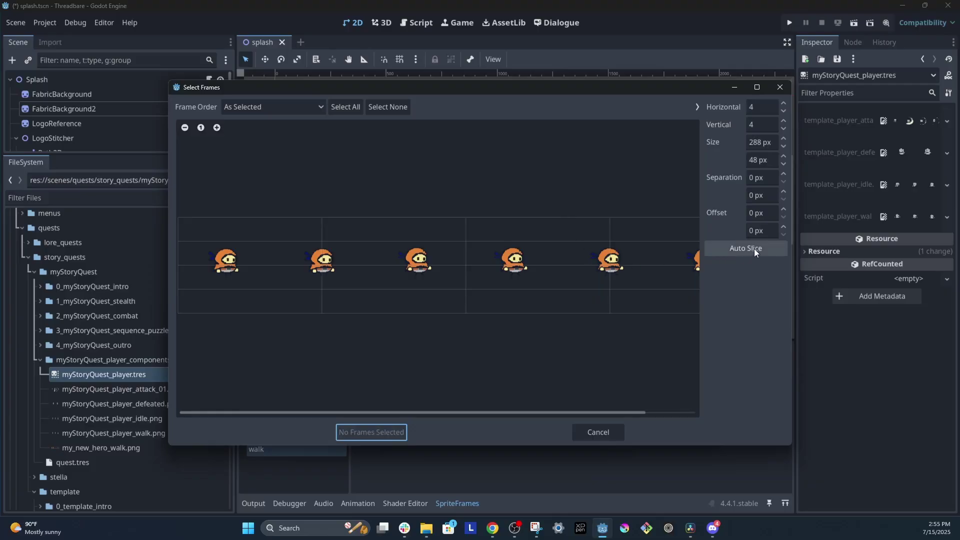
Auto-slice the sprite sheet and add all six frames in order to the walk animation
click(769, 248)
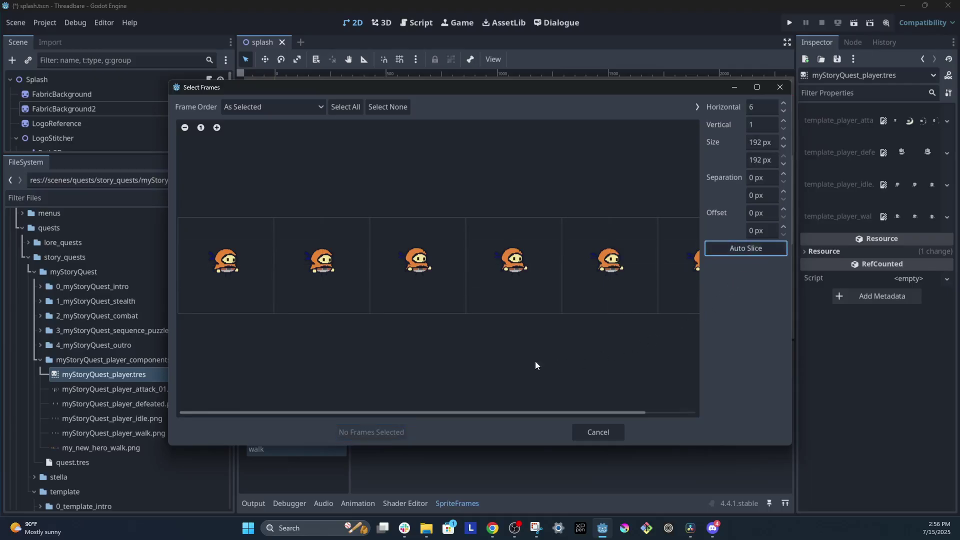
click(236, 278)
click(306, 283)
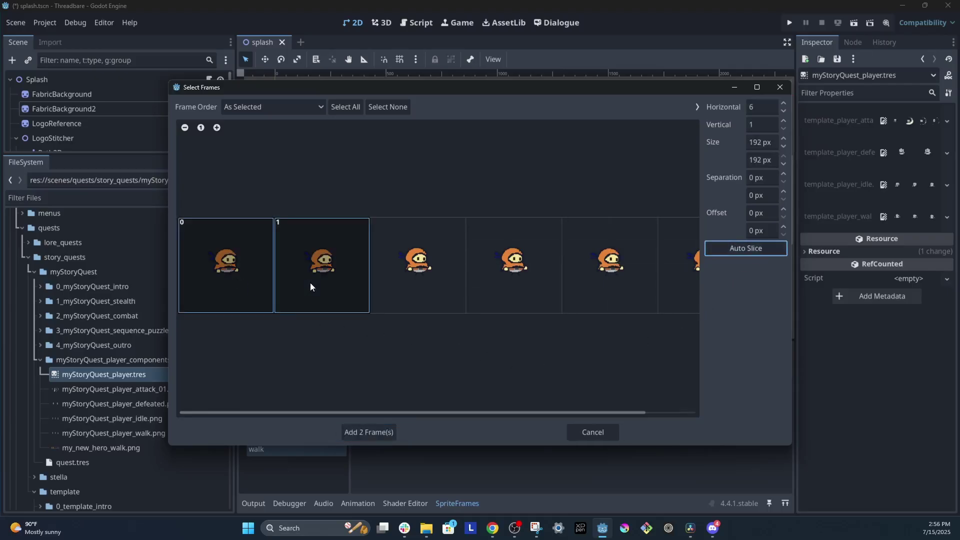
click(415, 278)
click(502, 300)
click(590, 288)
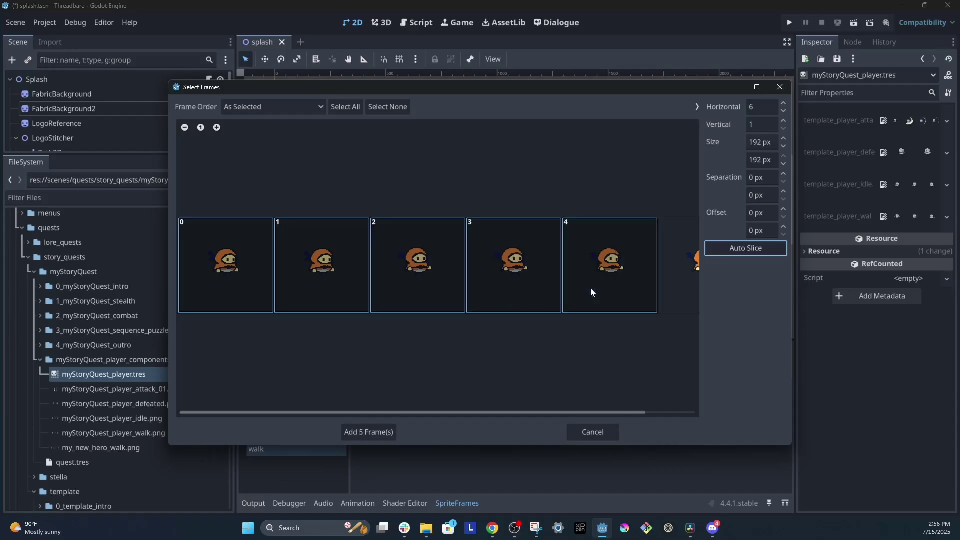
click(671, 275)
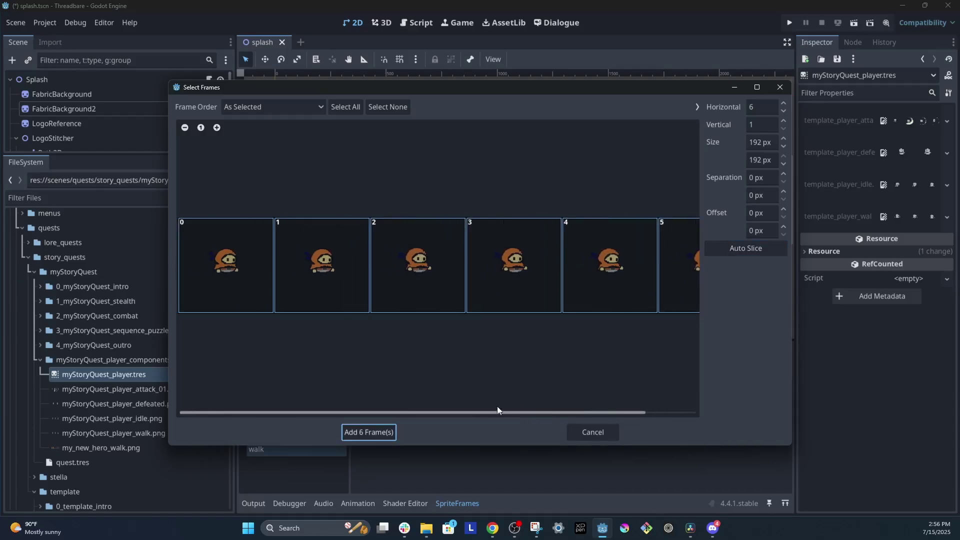
click(358, 434)
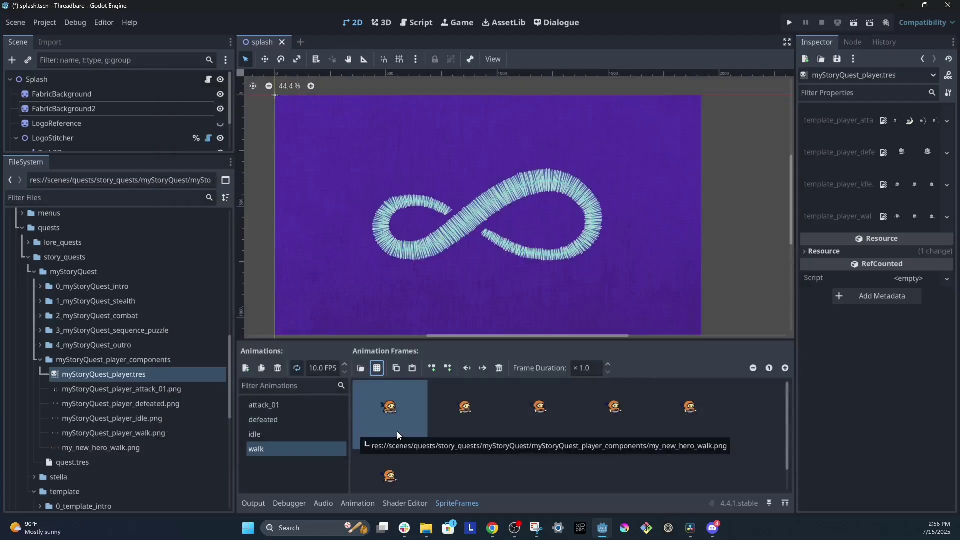
Save all scenes and check the walk texture entry in the myStoryQuest_player.tres properties
click(22, 24)
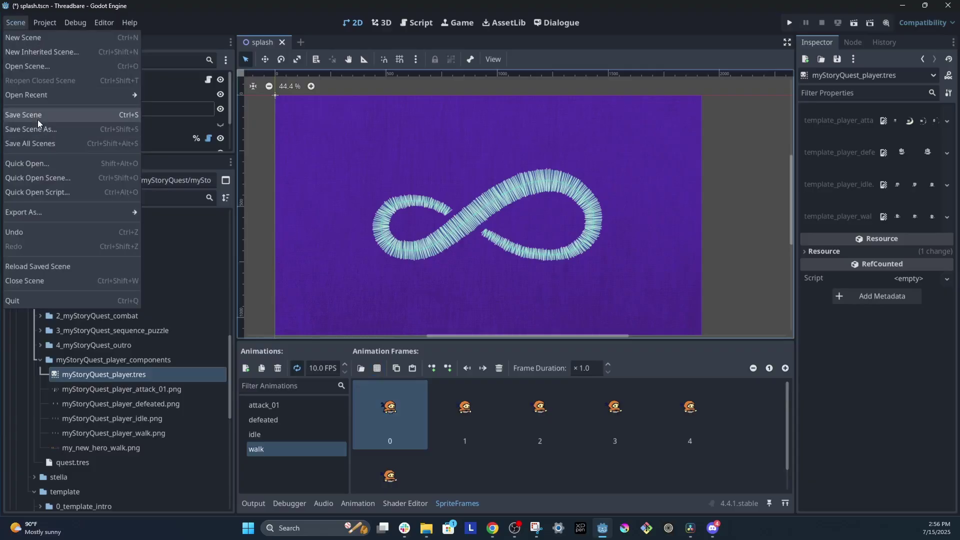
click(60, 143)
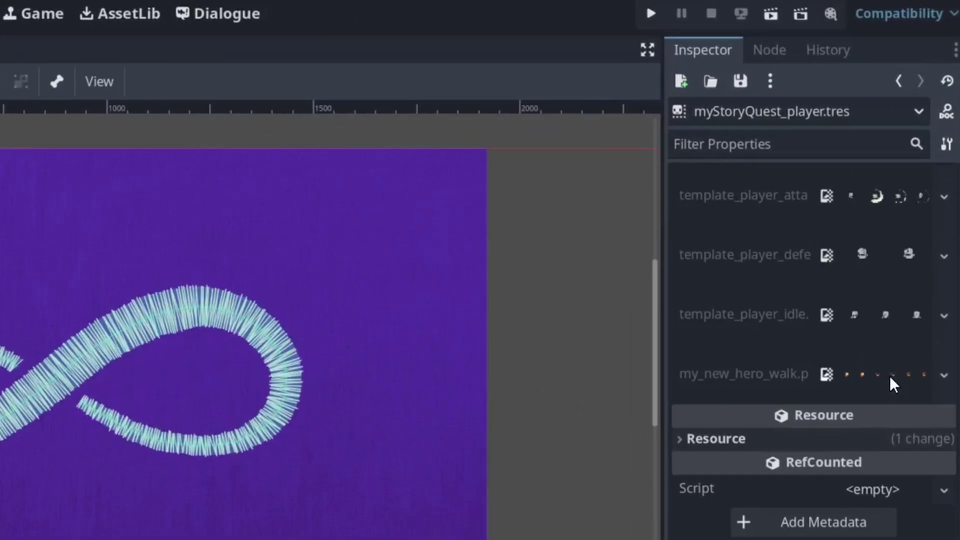
click(890, 376)
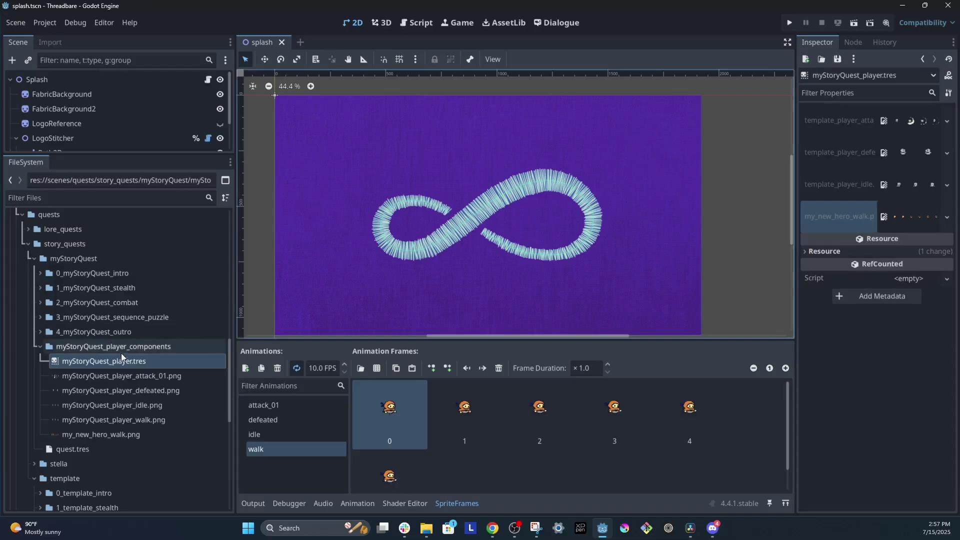
Open myStoryQuest_intro.tscn from the 0_myStoryQuest_intro folder, and run the scene briefly to check the walking character
double_click(98, 274)
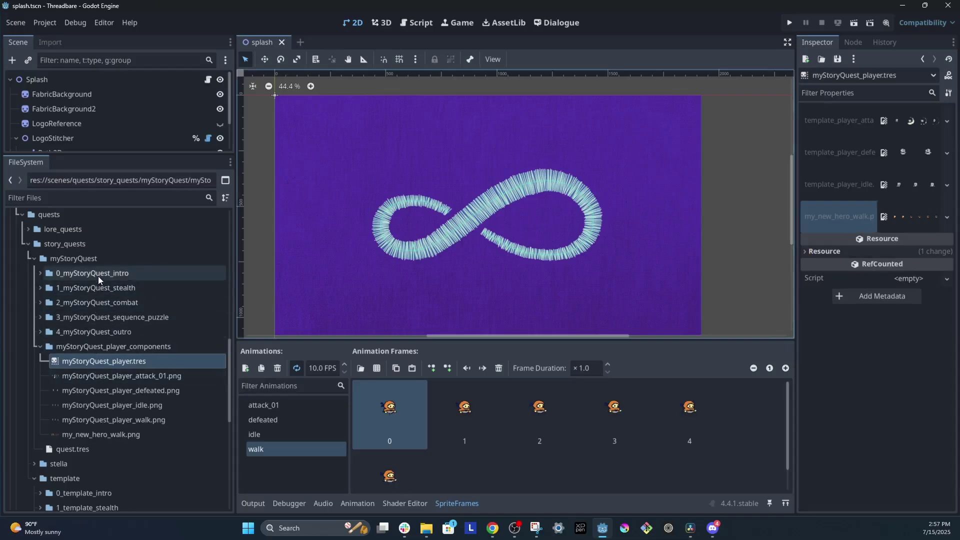
double_click(95, 302)
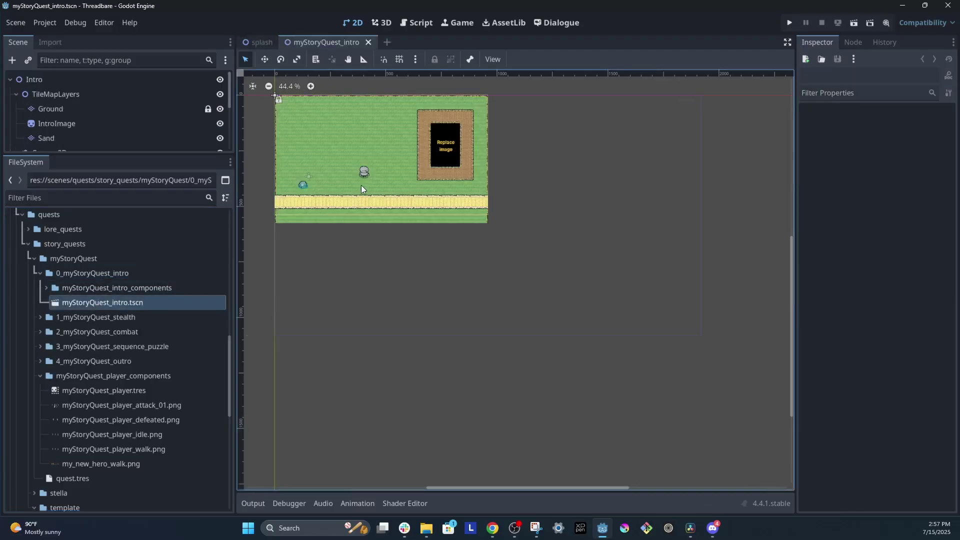
scroll(355, 188, up, 8)
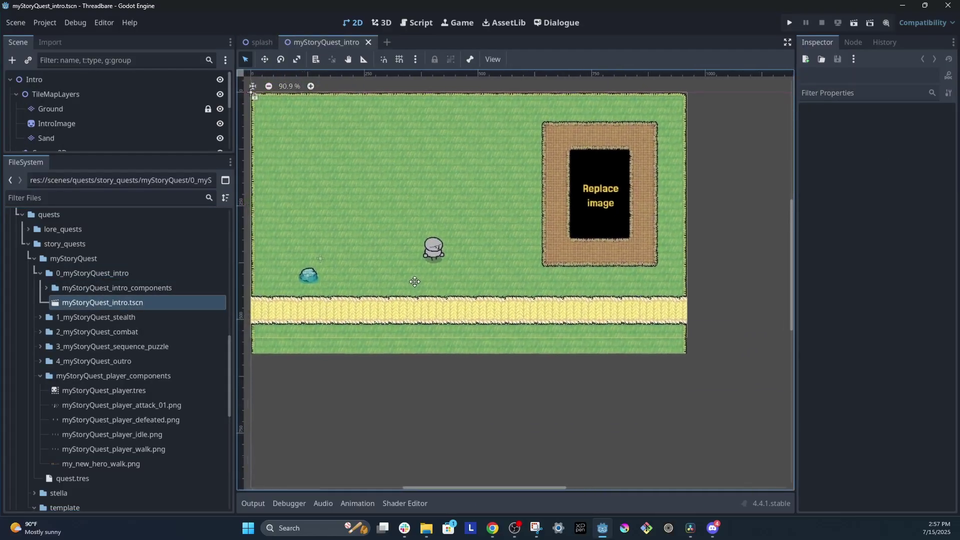
scroll(414, 282, down, 1)
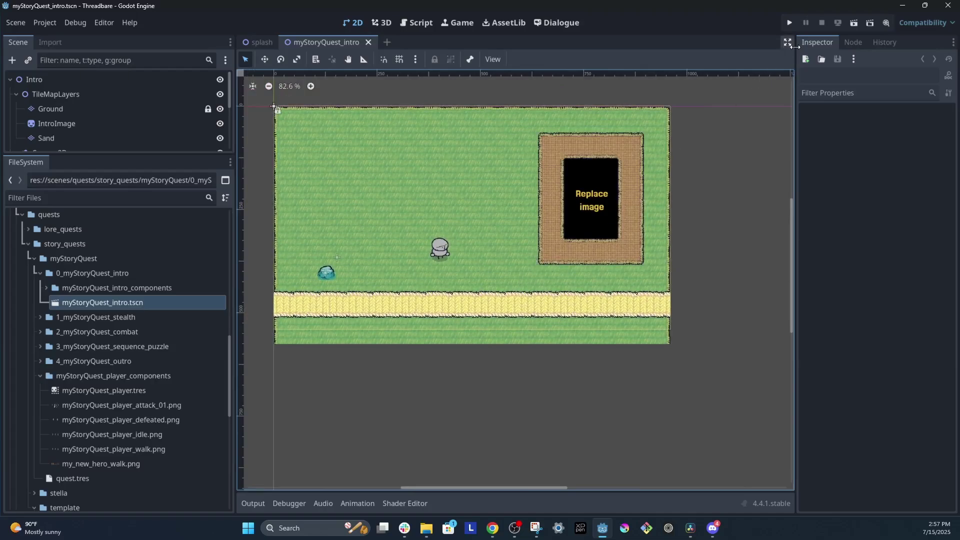
click(851, 22)
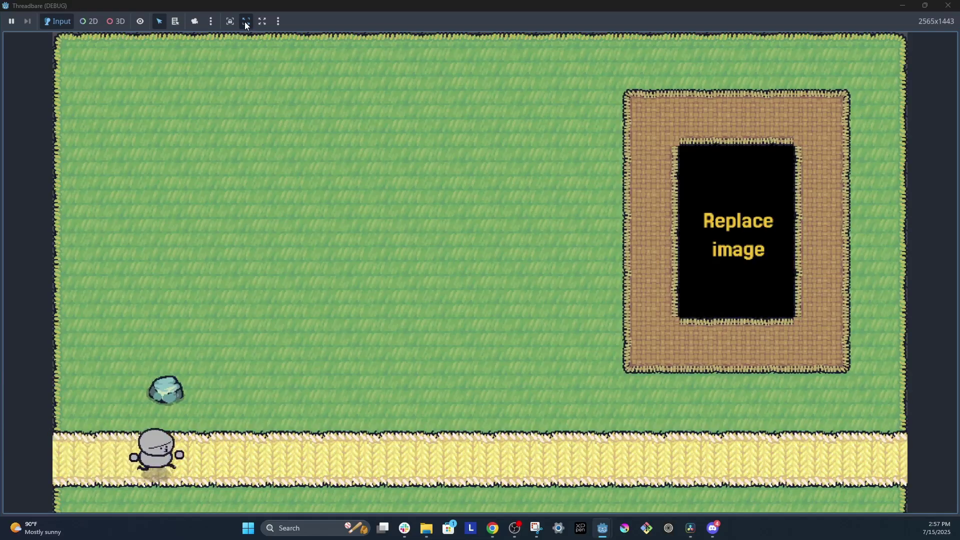
click(947, 5)
Set the Character node's Sprite Frames to myStoryQuest_player.tres, searching the project's resources for "my"
click(77, 183)
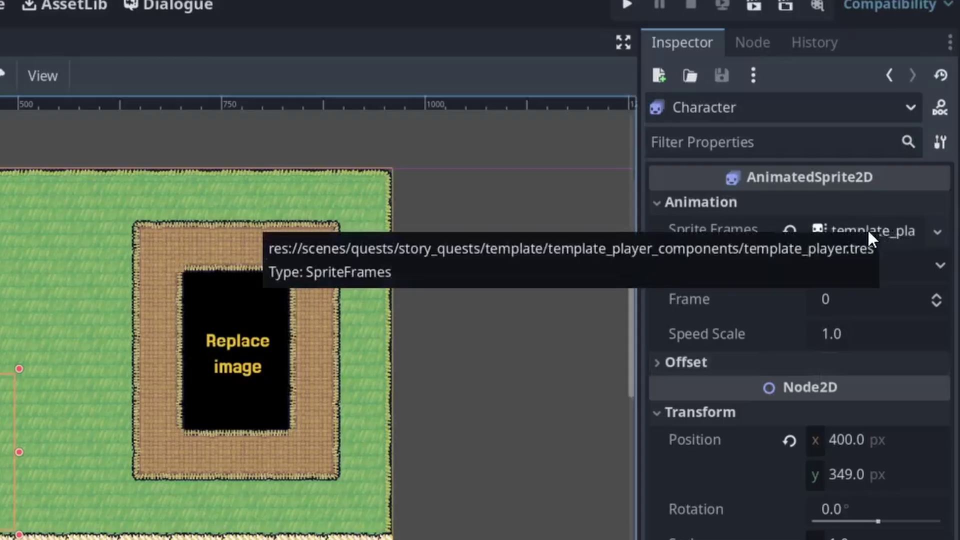
click(937, 231)
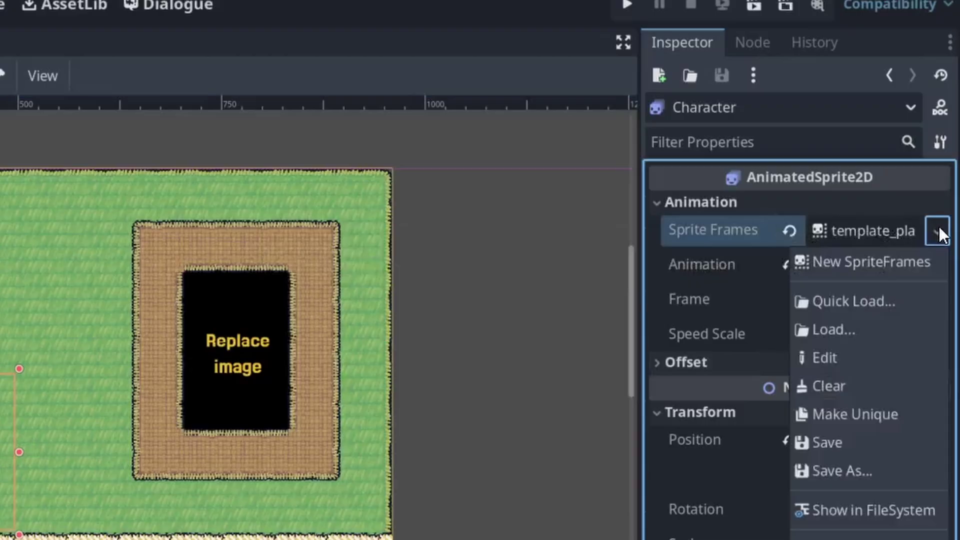
click(883, 300)
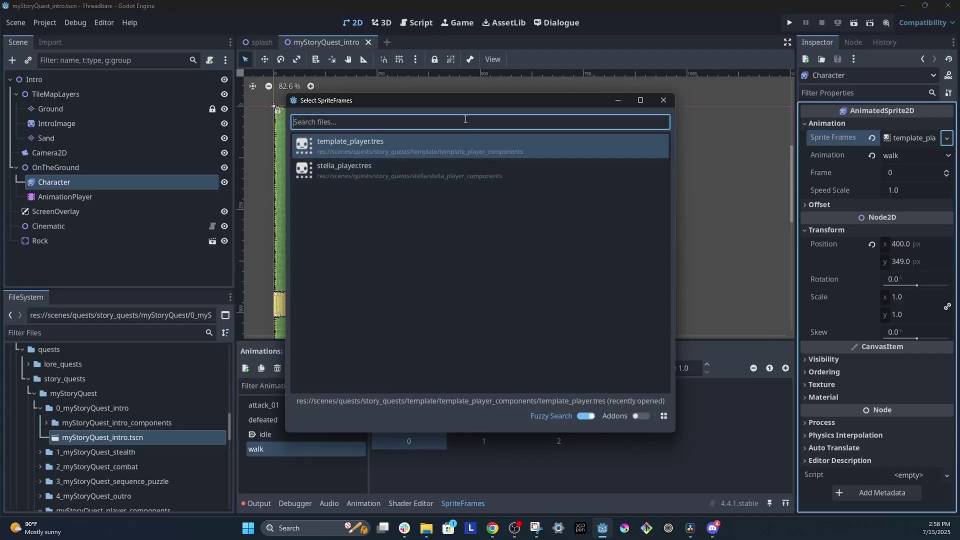
text(my)
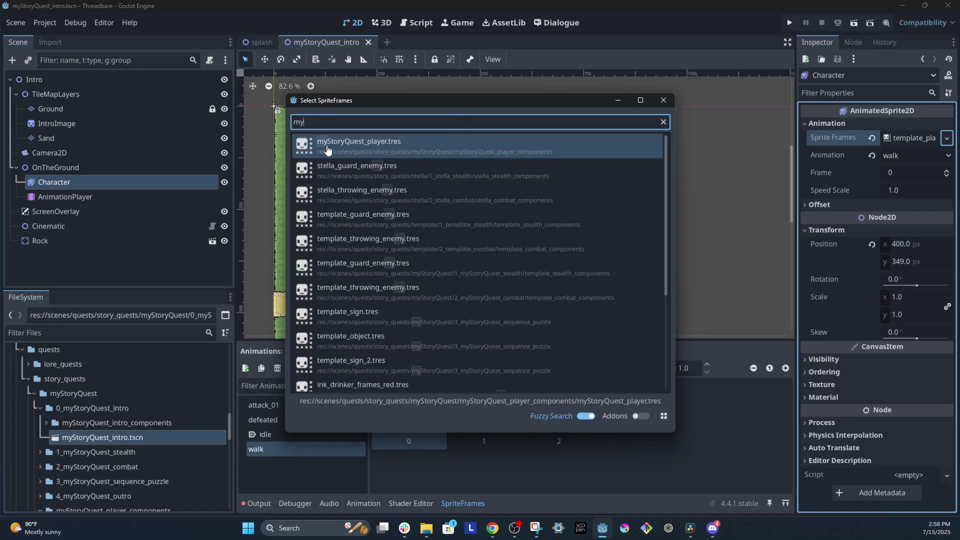
double_click(404, 143)
click(405, 144)
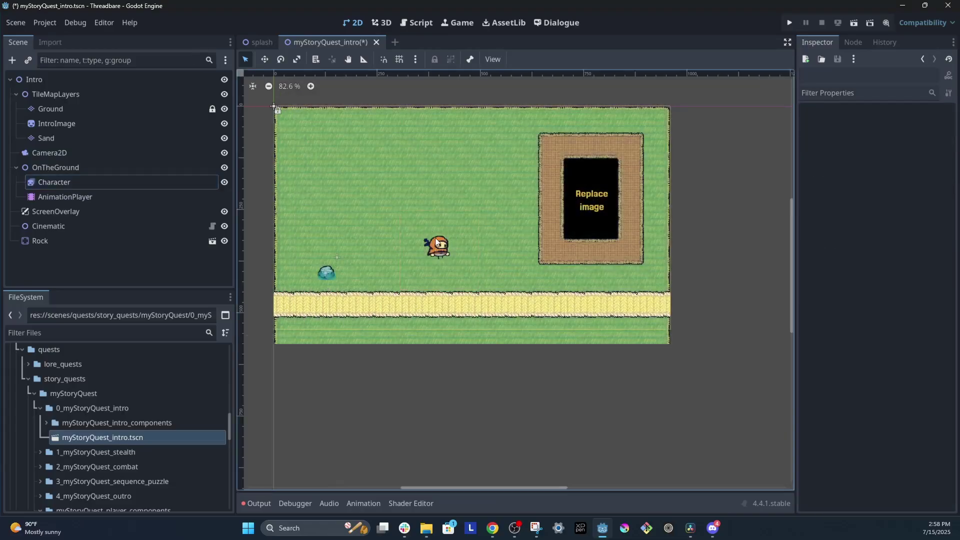
Run the intro scene again, advance through its dialogue while watching the character, and close the game
scroll(437, 243, up, 3)
scroll(439, 245, down, 3)
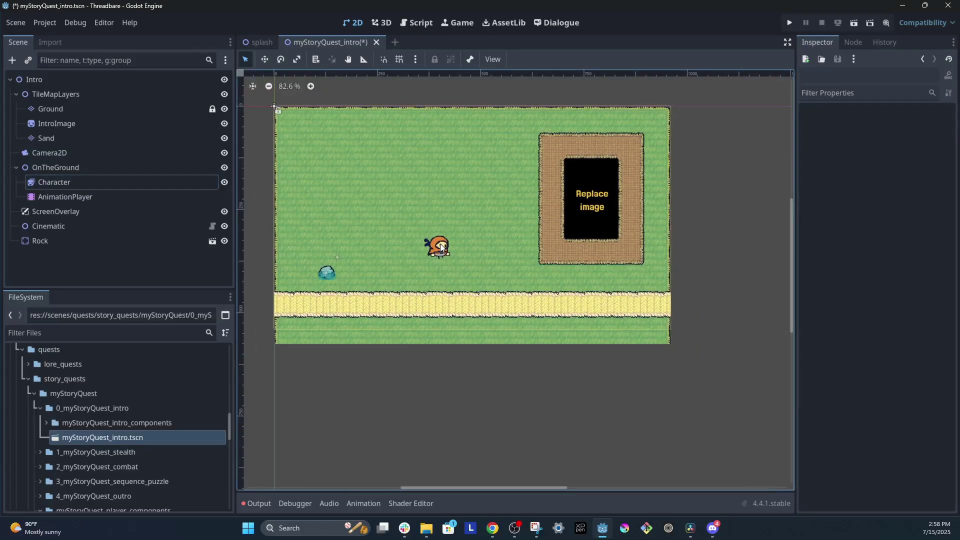
click(848, 22)
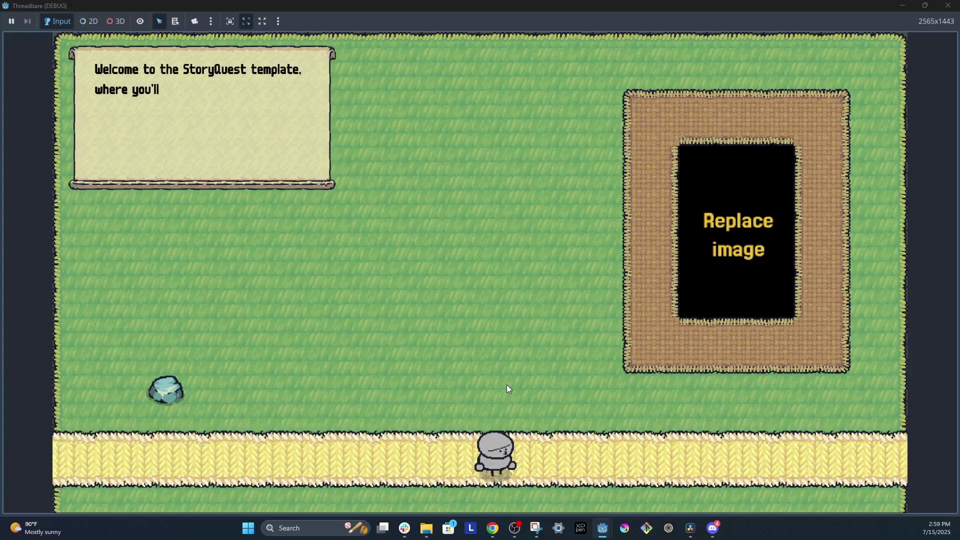
click(286, 152)
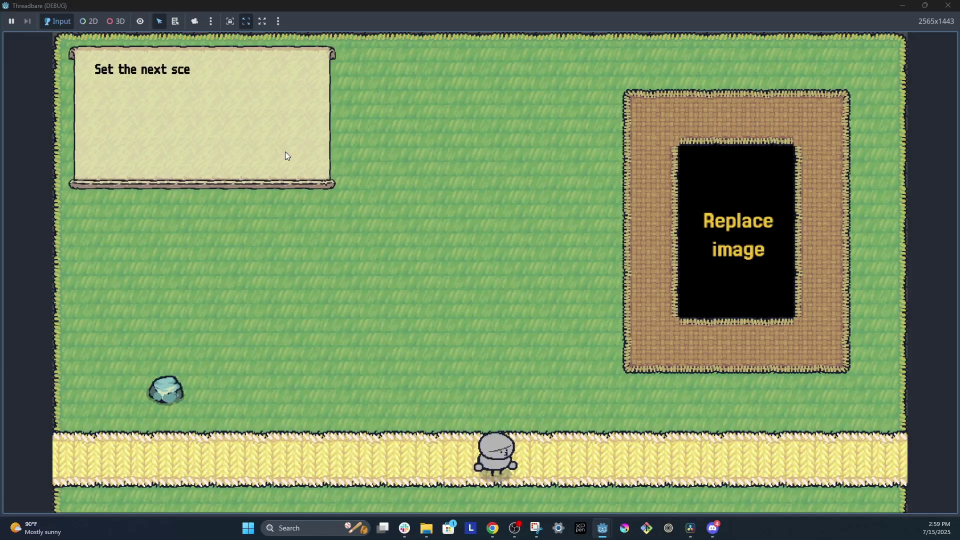
click(285, 151)
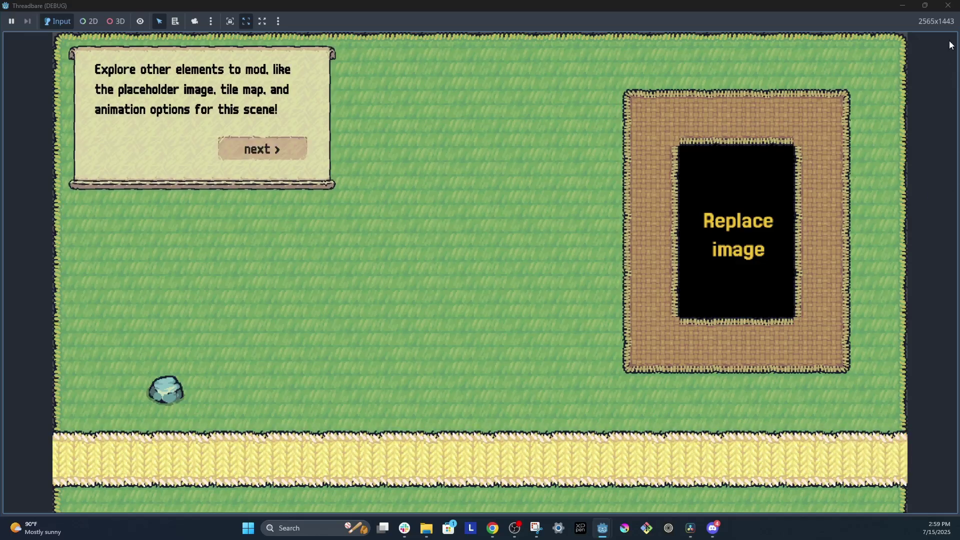
click(950, 8)
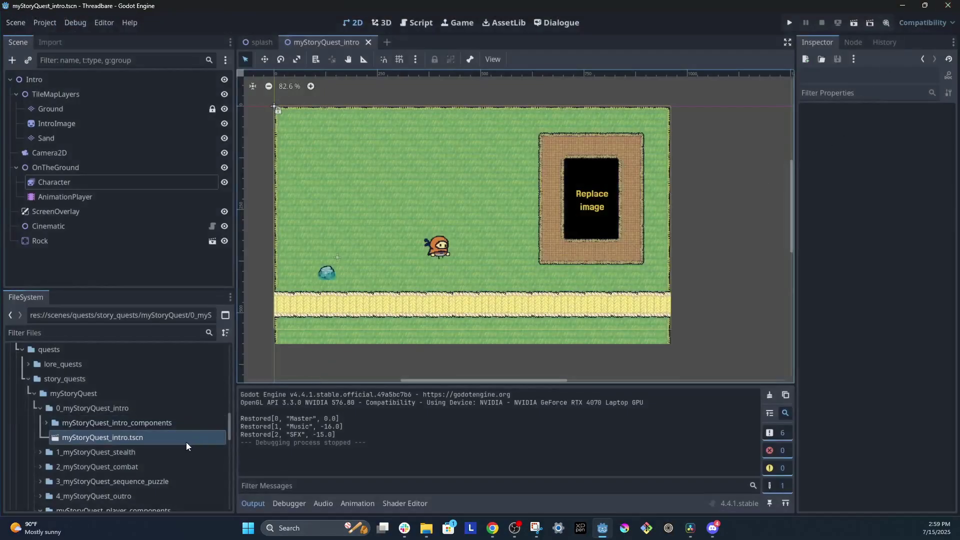
Open the myStoryQuest_player.tres sprite frames from the myStoryQuest_player_components folder
scroll(153, 443, down, 3)
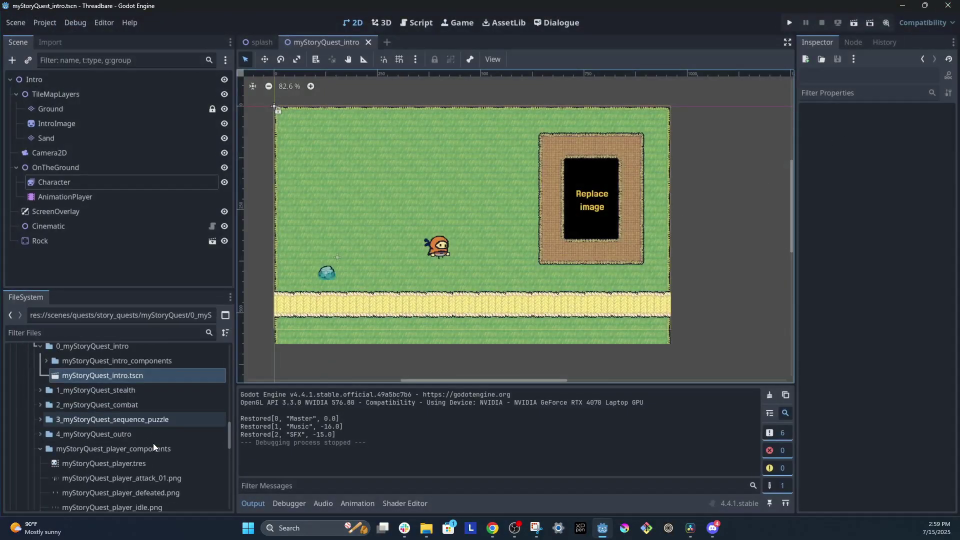
click(140, 424)
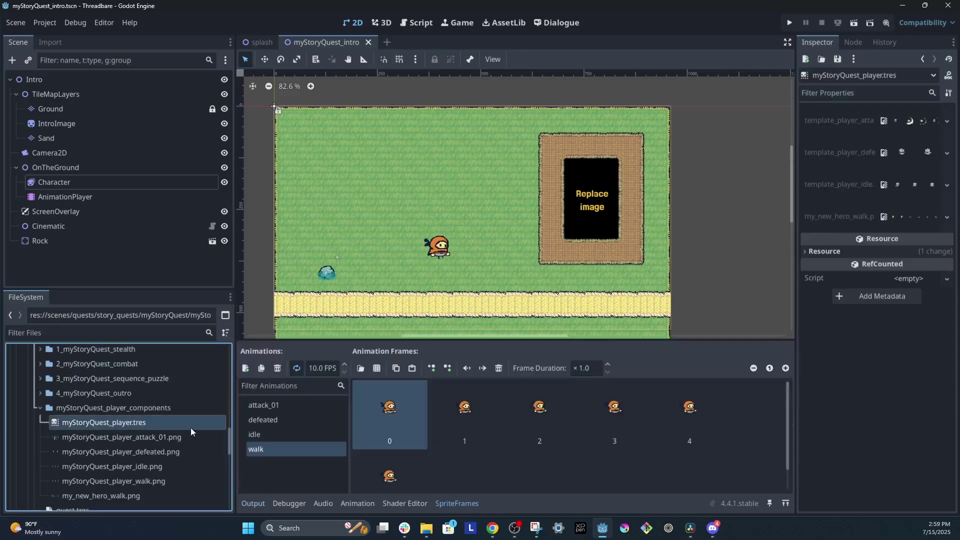
Review the idle, defeated and attack_01 animations in the player's sprite frames
click(277, 435)
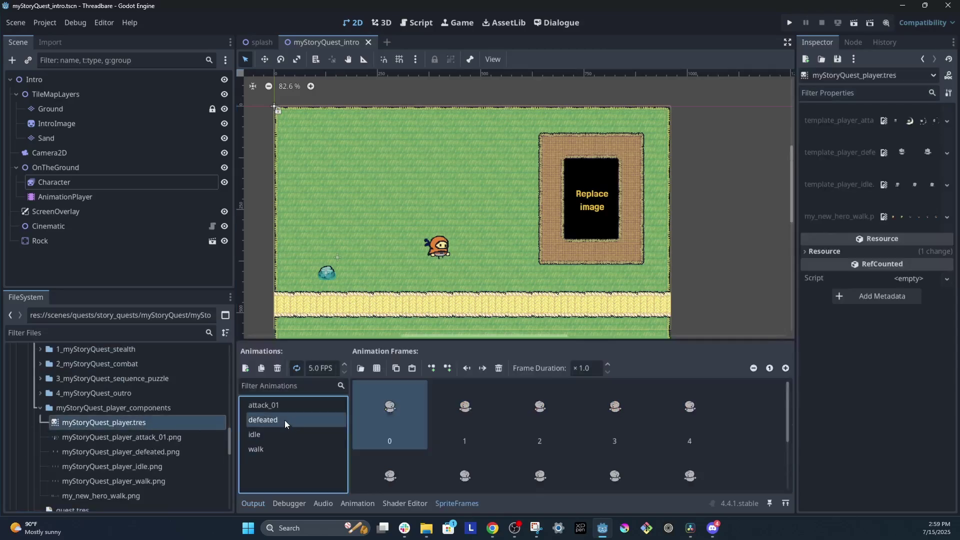
click(286, 405)
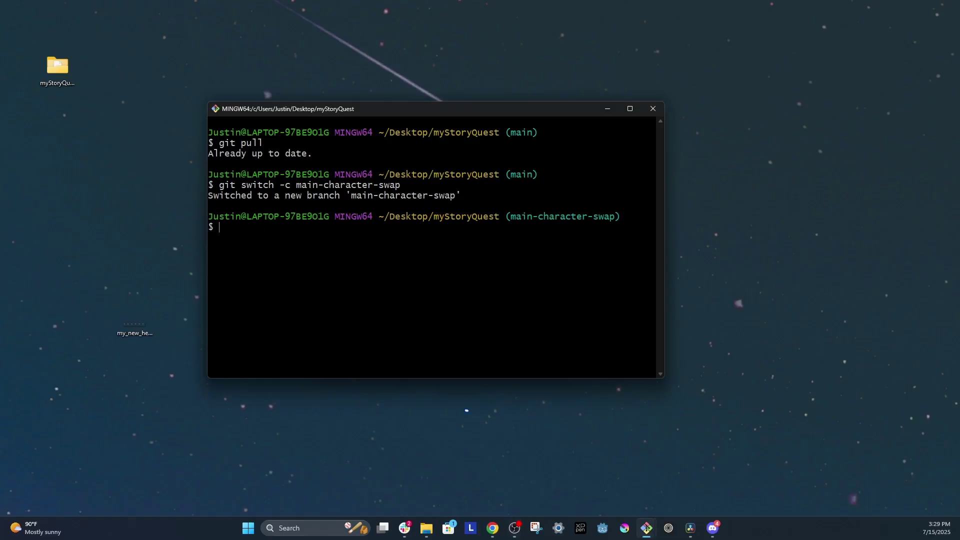
In Git Bash, check the repository status and begin a git add command with the copied path of the modified myStoryQuest_player.tres
text(git status)
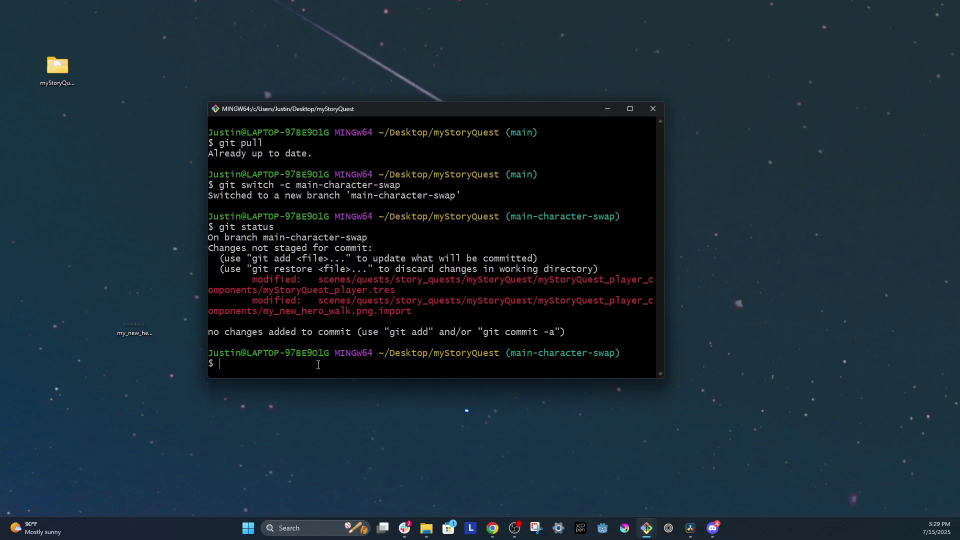
text(git add)
double_click(336, 286)
right_click(394, 278)
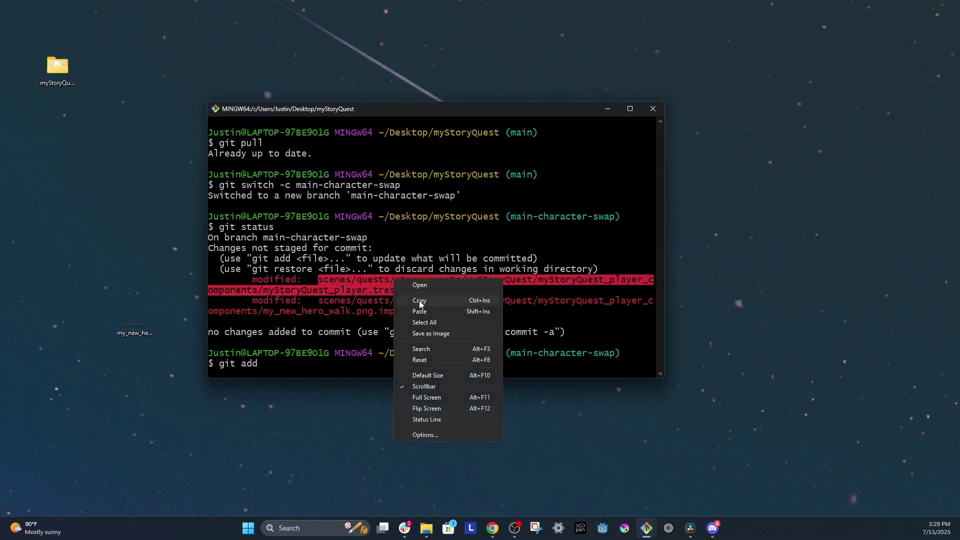
click(419, 301)
right_click(295, 199)
click(333, 235)
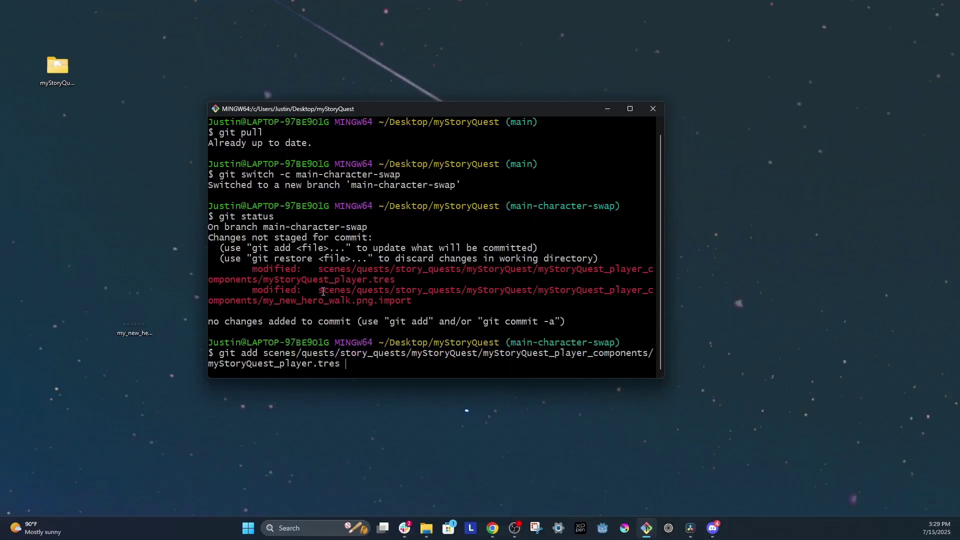
Append the copied path of my_new_hero_walk.png.import to the git add command and stage both files
drag(323, 291, 412, 302)
right_click(384, 298)
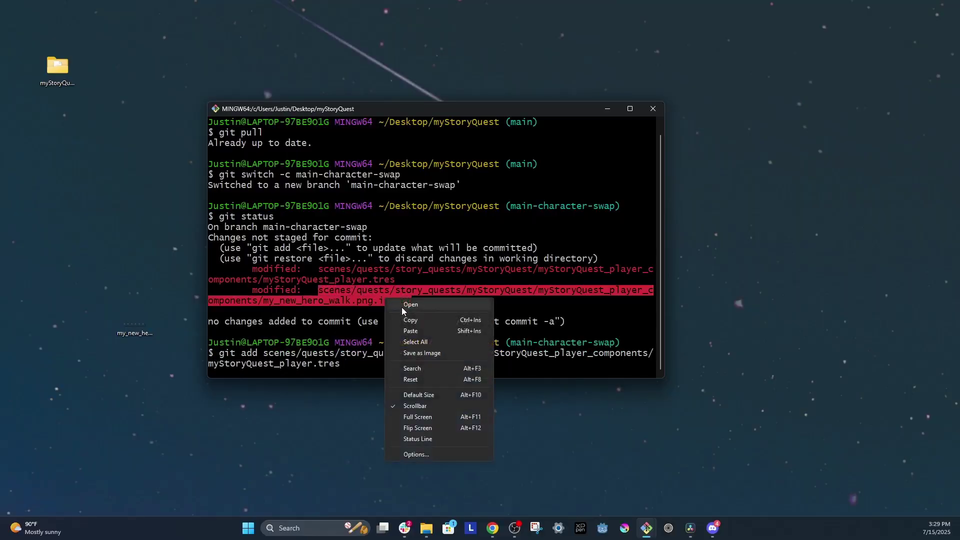
click(403, 318)
right_click(357, 200)
click(383, 233)
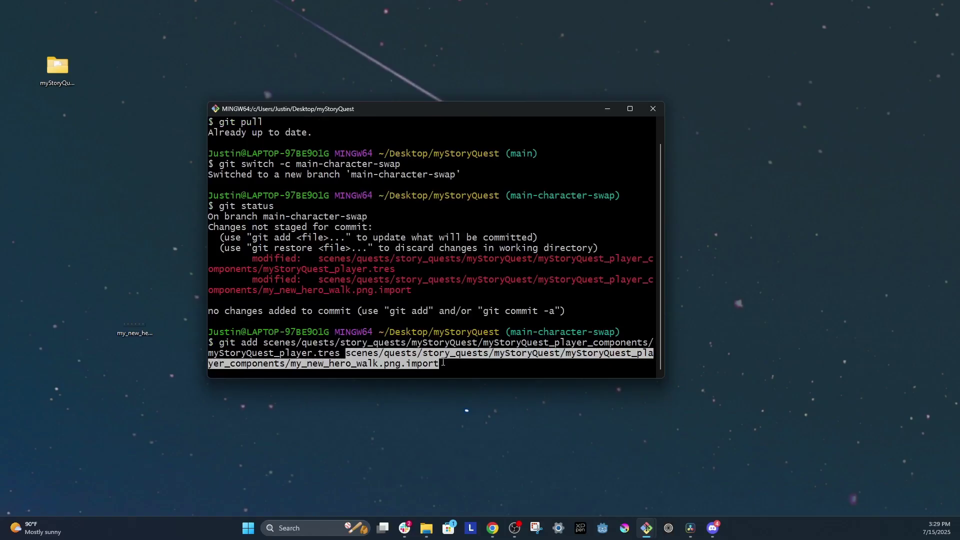
key(Return)
Commit the staged files with the message "Replace template chracter walk animation with myStoryQuest walk animation."
text(git commi)
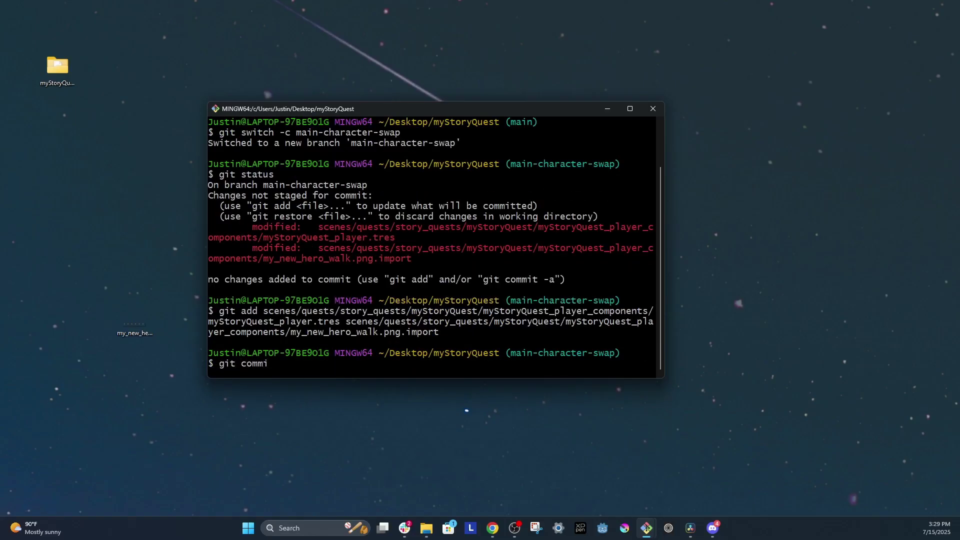
text(t -m "Replace template chracter walk animati)
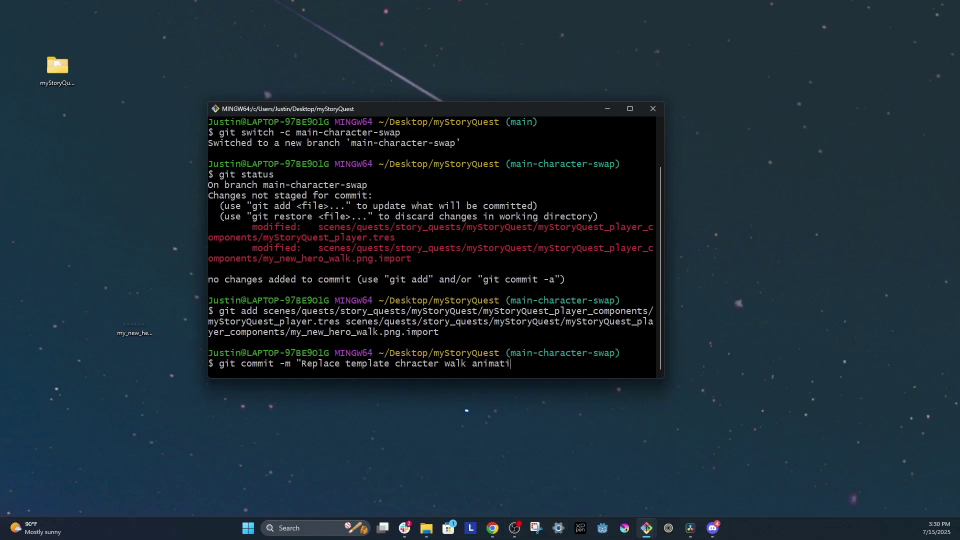
text(on with myStoryQuest walk animation)
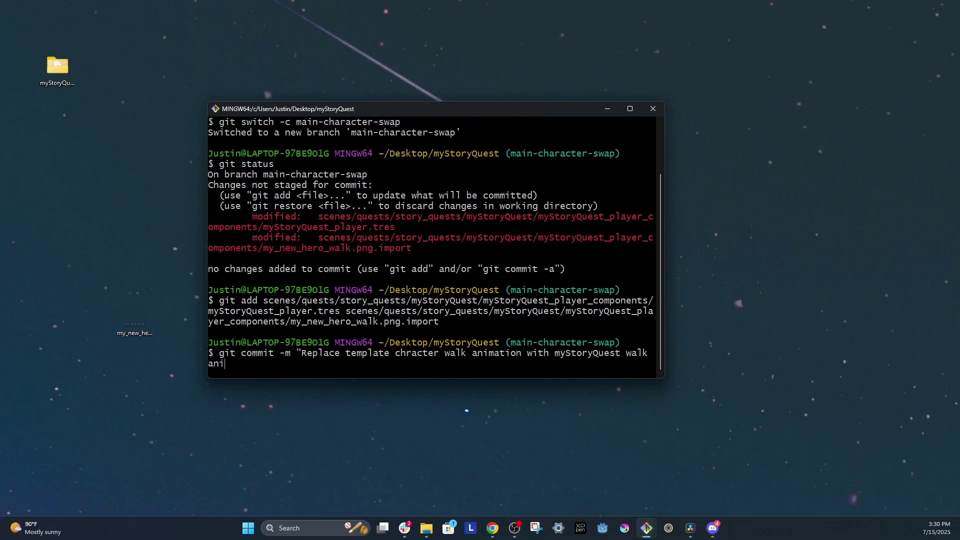
text(.")
key(Return)
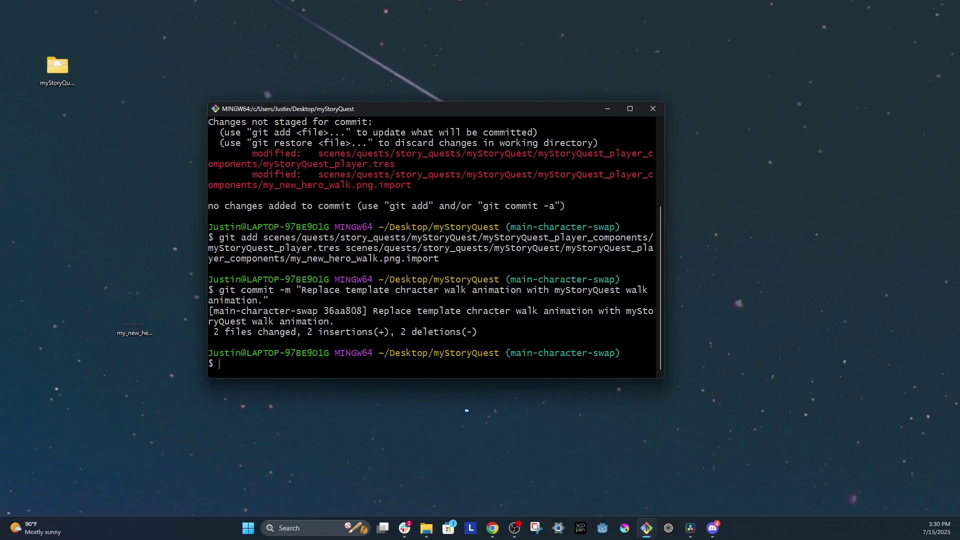
Push the main-character-swap branch to origin, setting it as the upstream branch
text(git push )
text(--set-upstream )
text(o)
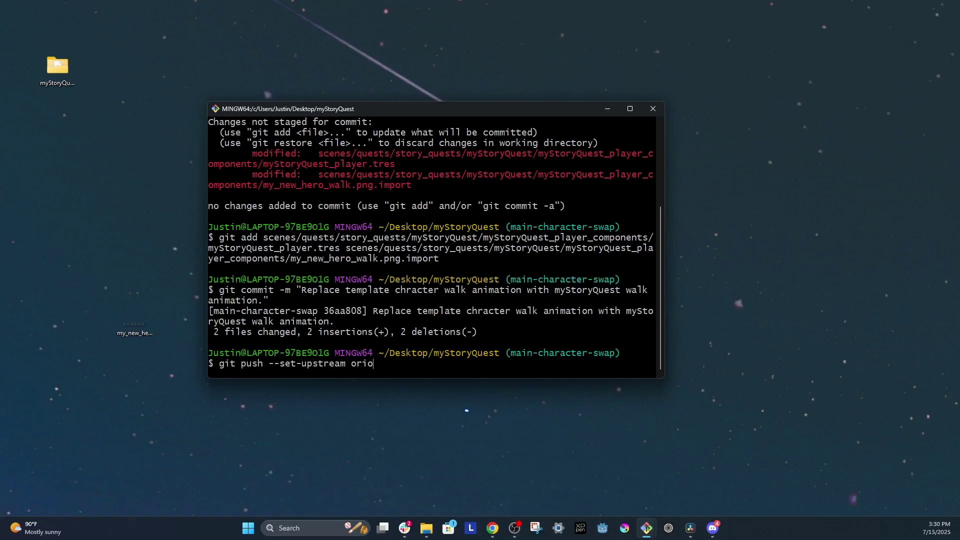
key(BackSpace)
text(gin main-ch)
key(Tab)
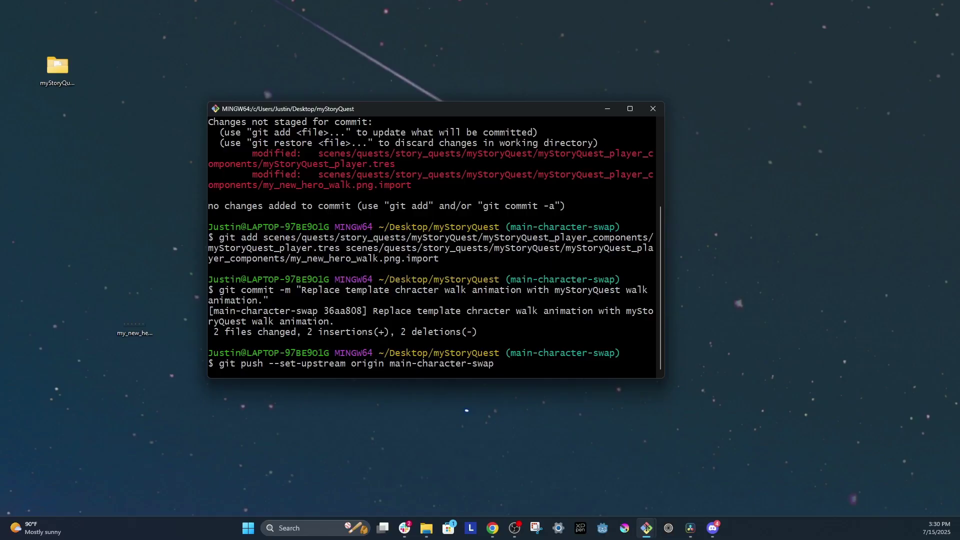
key(Return)
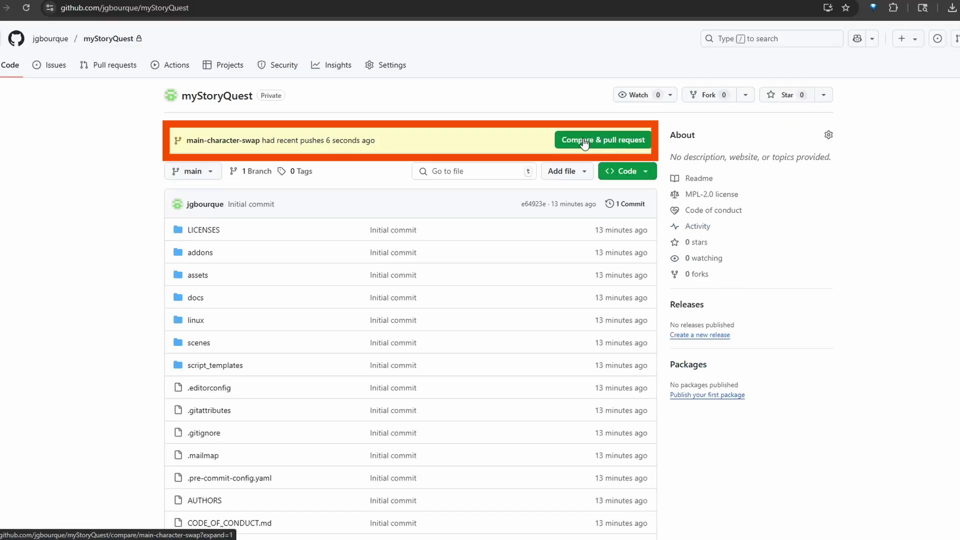
On GitHub, create the main-character-swap pull request into main, with the description "Replace the template character's walk animation with a custom character and walk animation."
click(583, 143)
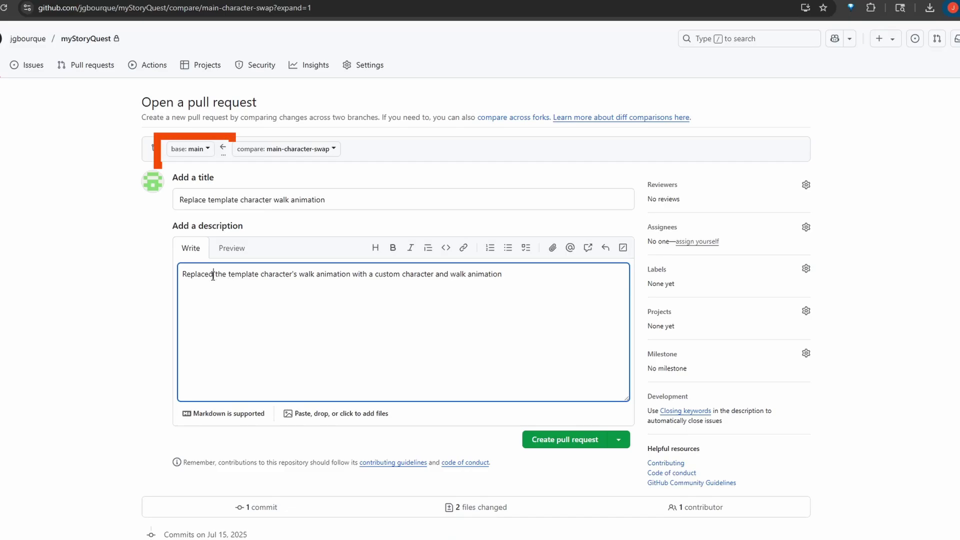
key(BackSpace)
key(BackSpace)
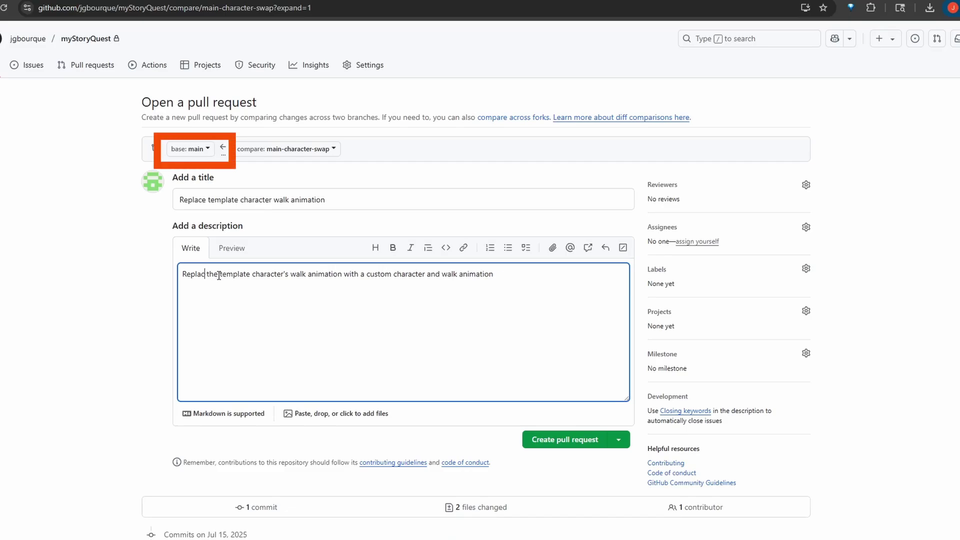
text(e)
click(502, 275)
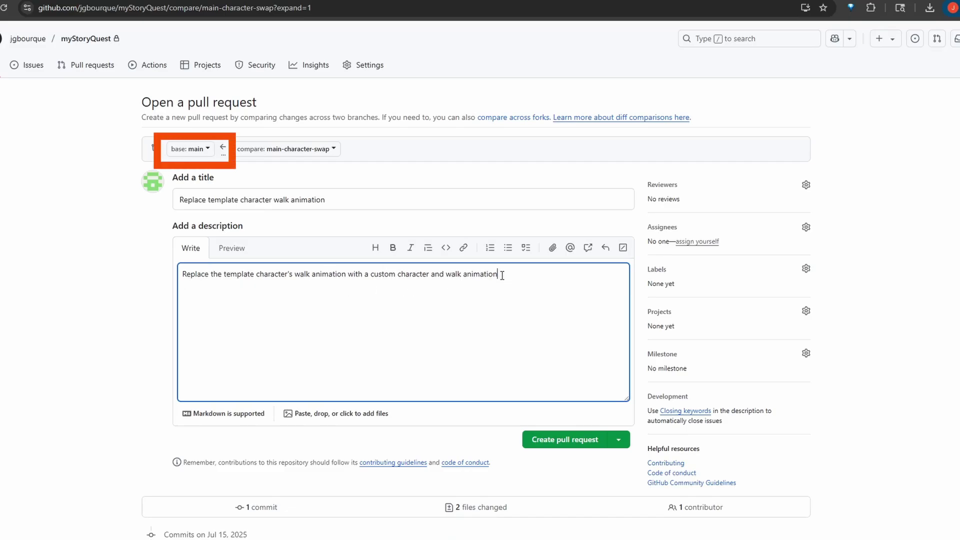
text(.)
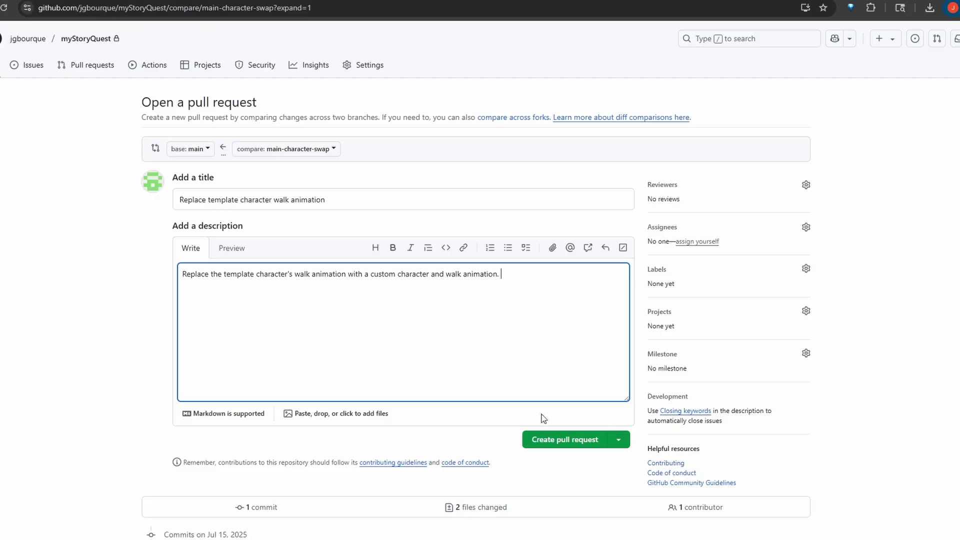
click(597, 446)
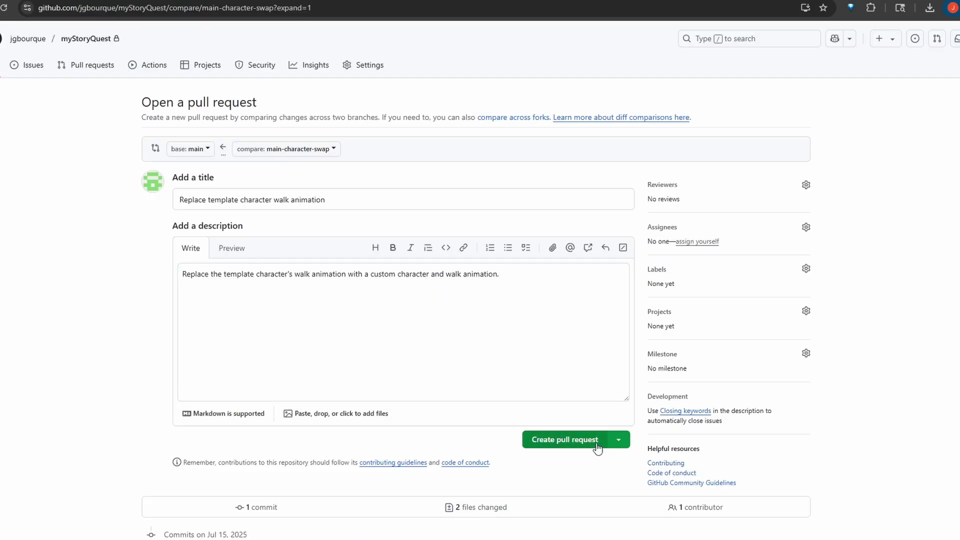
click(598, 446)
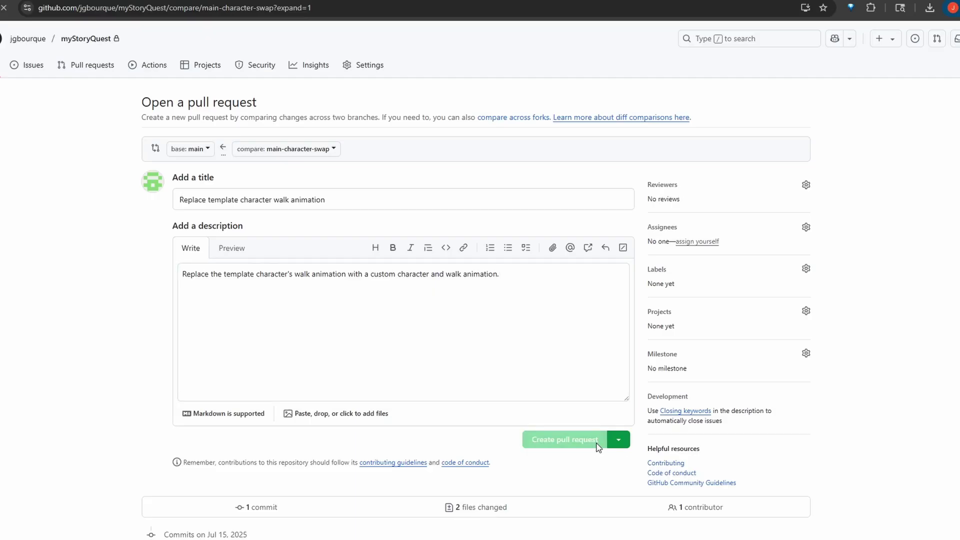